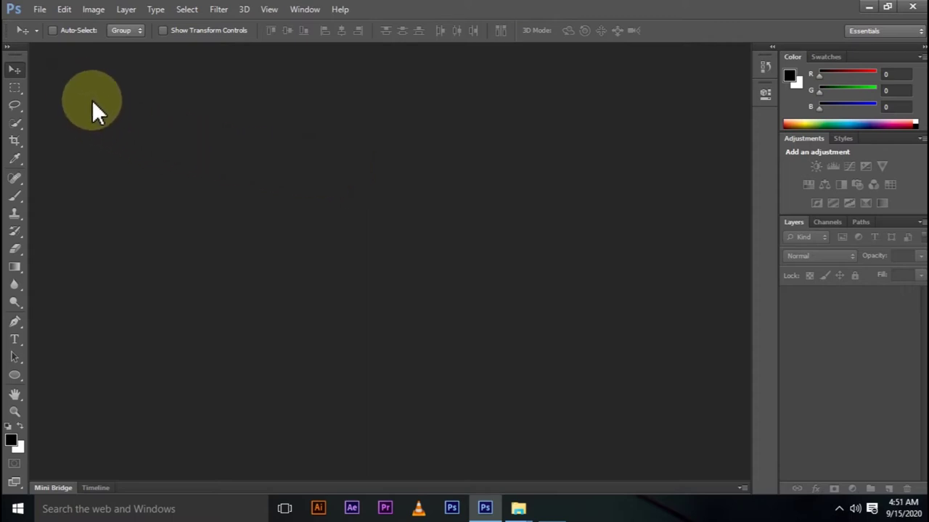
- Create a new blank document with default settings and rotate its canvas 90° CCW to landscape
click(42, 8)
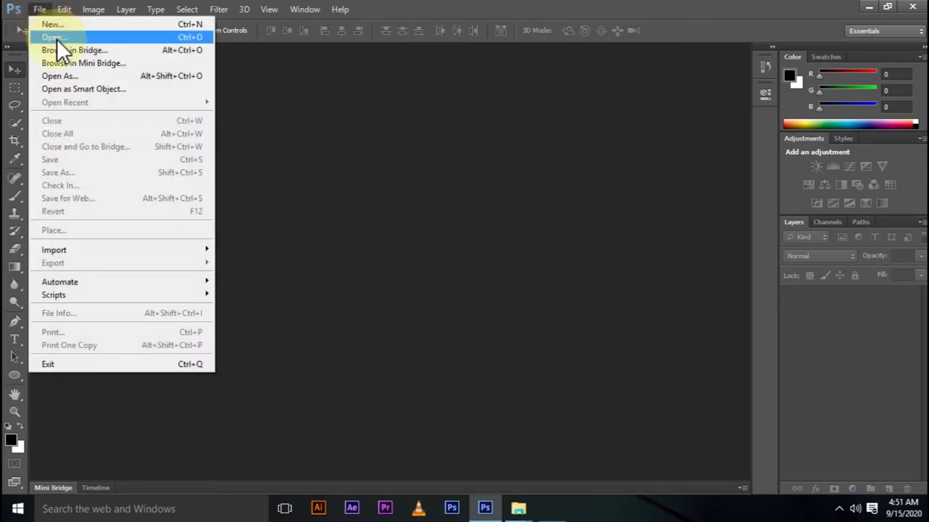
click(56, 24)
click(560, 149)
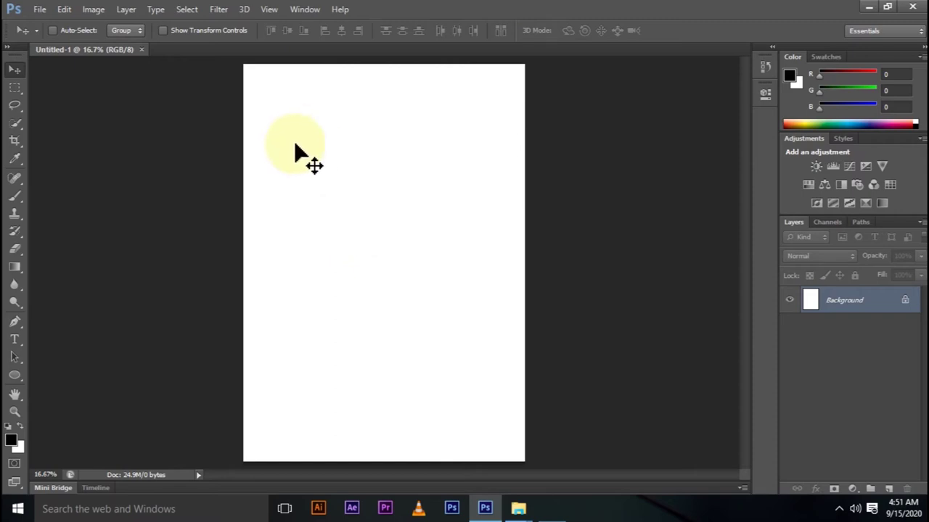
click(92, 10)
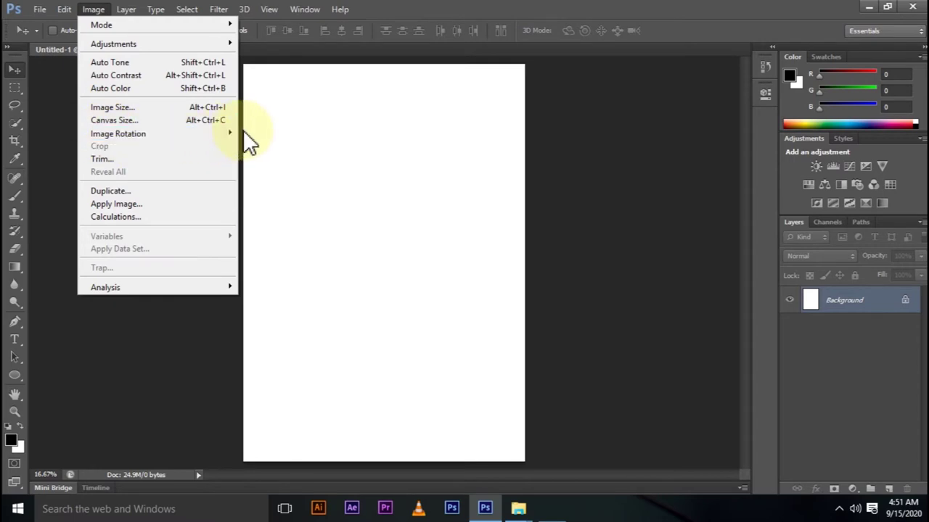
mouse_move(118, 134)
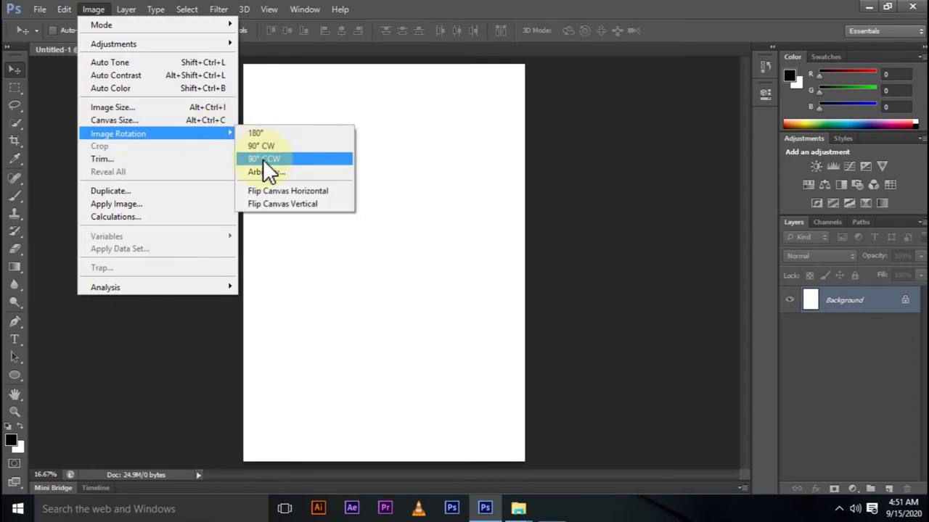
click(264, 161)
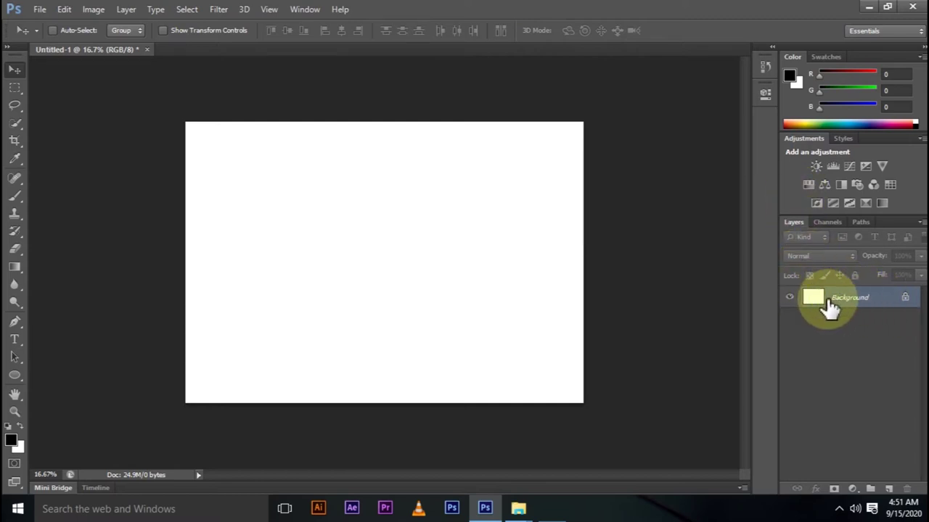
- Show the Layers panel and try moving the locked Background, dismissing the warning
click(305, 9)
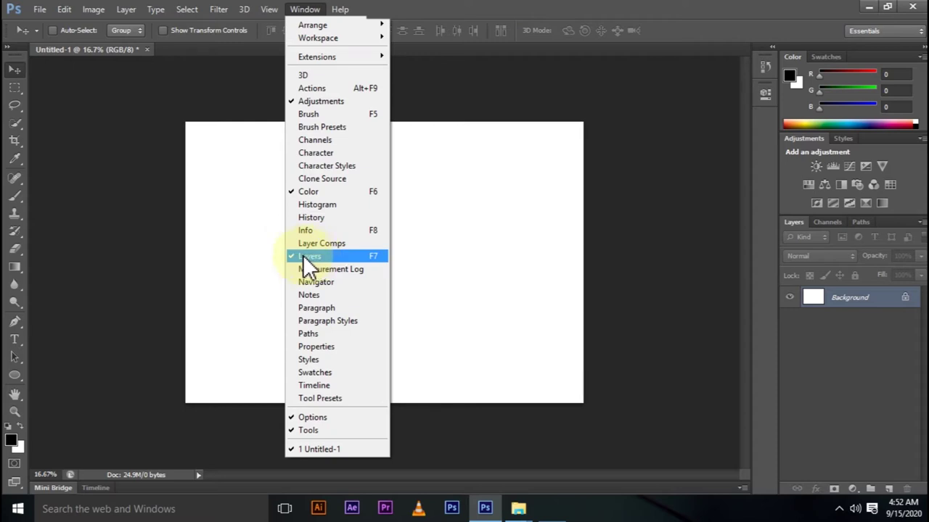
click(828, 320)
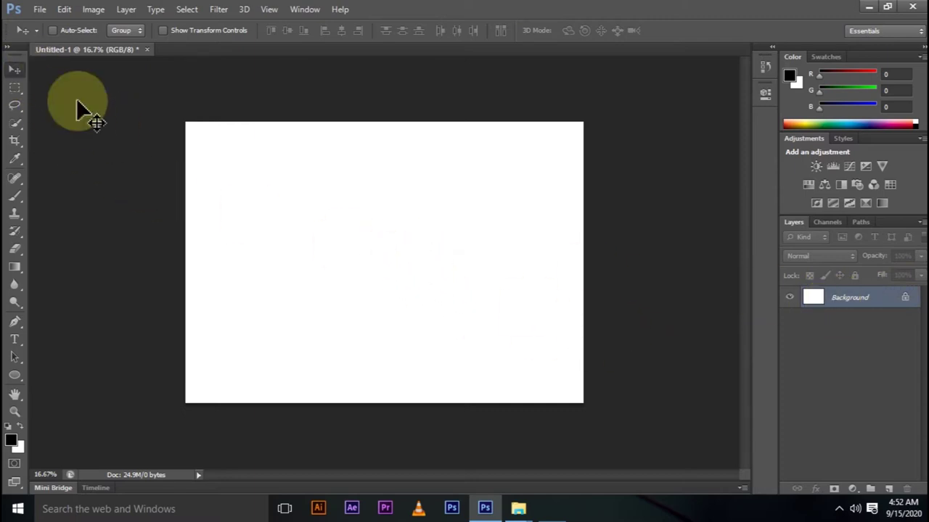
click(489, 257)
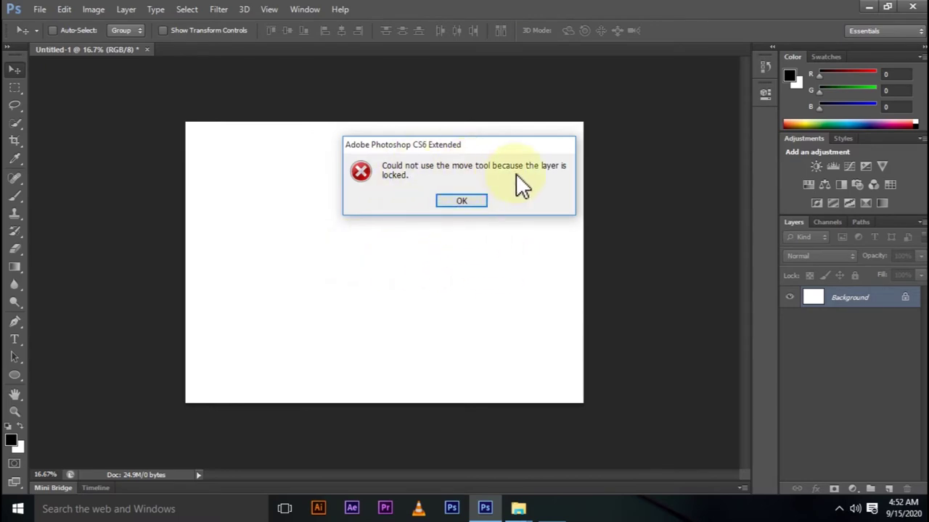
click(460, 202)
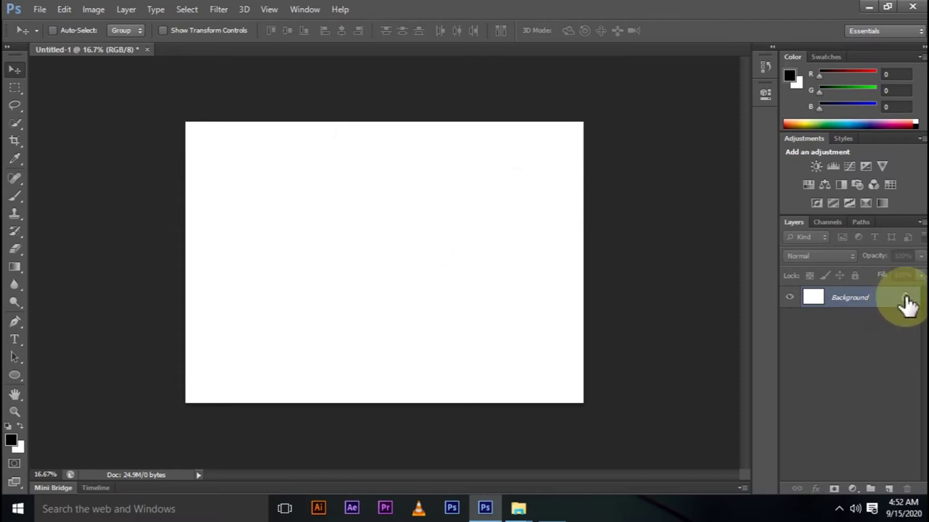
- Unlock the Background into Layer 0, test-move it, then Step Backward to undo the move
drag(906, 301, 908, 484)
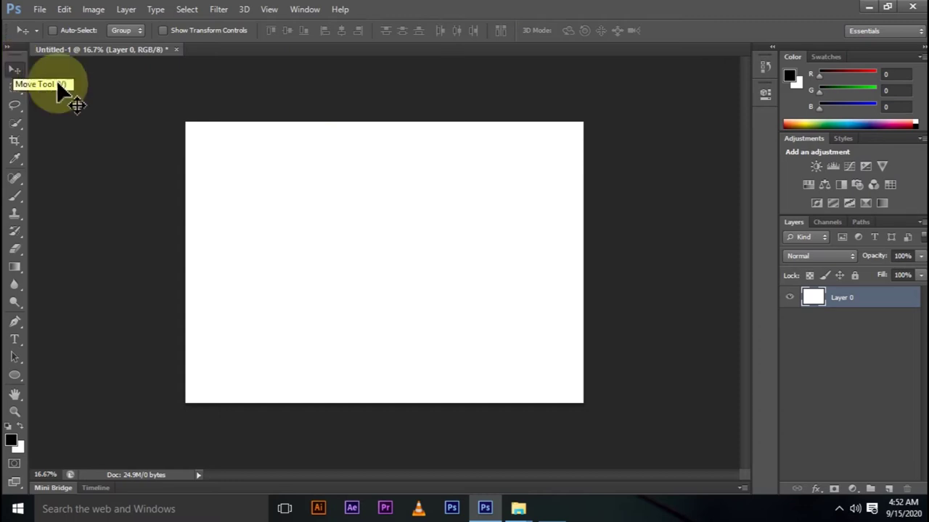
mouse_move(471, 310)
mouse_down()
mouse_move(427, 286)
mouse_move(387, 228)
mouse_up()
drag(460, 275, 411, 233)
mouse_move(336, 196)
mouse_down()
mouse_move(385, 341)
mouse_move(315, 280)
mouse_up()
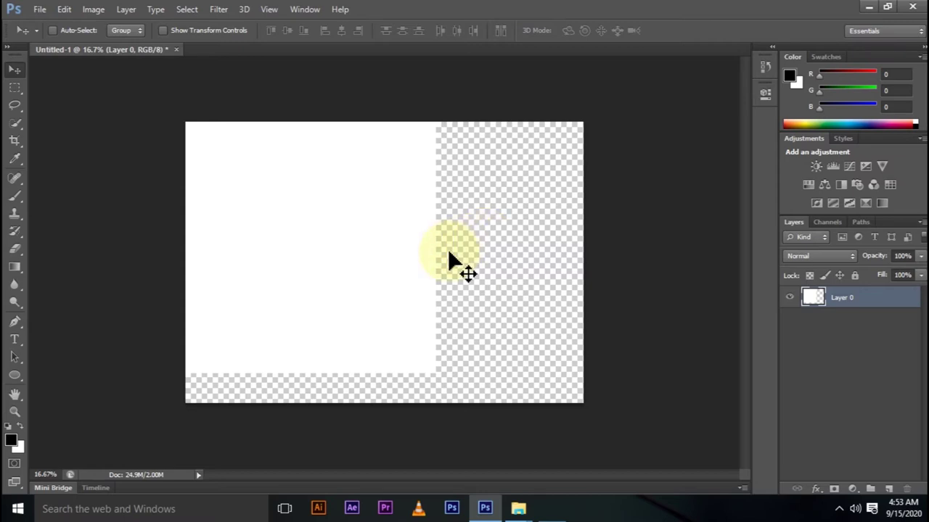
click(65, 8)
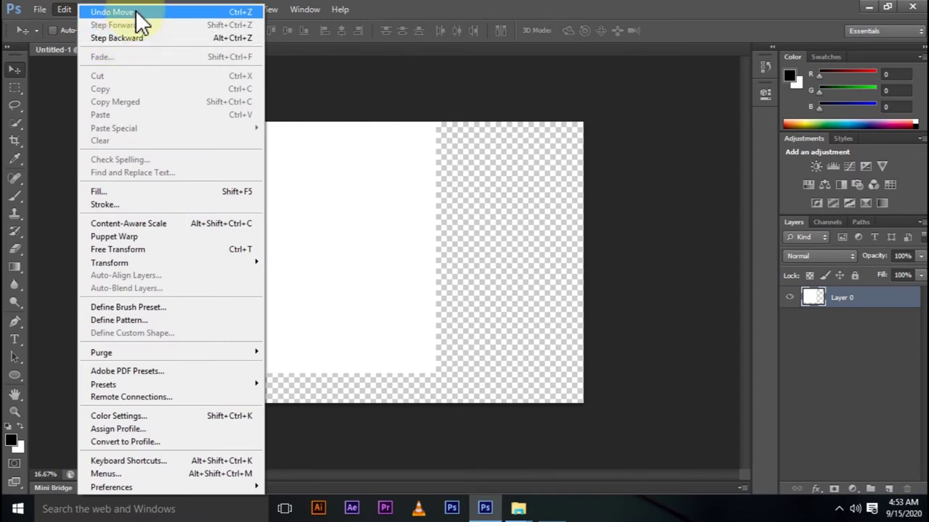
click(137, 13)
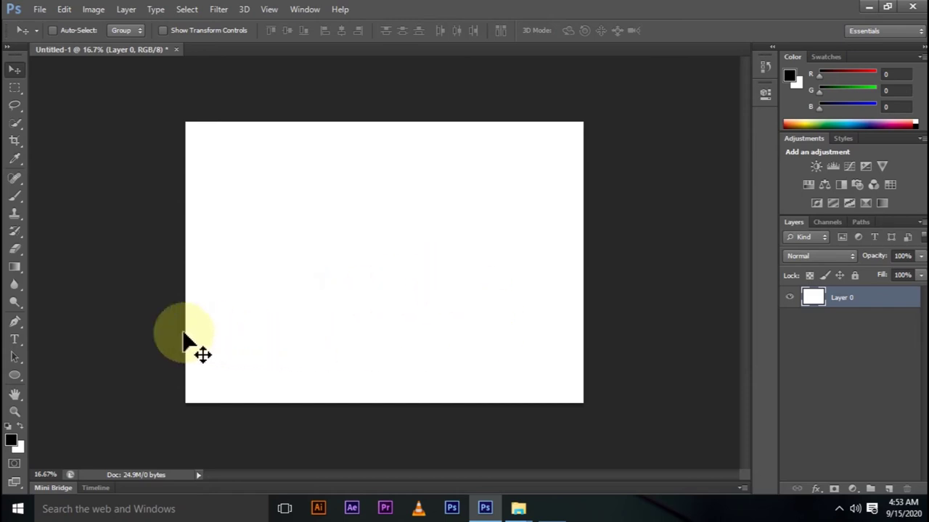
- Draw a large red-filled rectangle across the canvas and nudge it up and left
drag(13, 375, 54, 372)
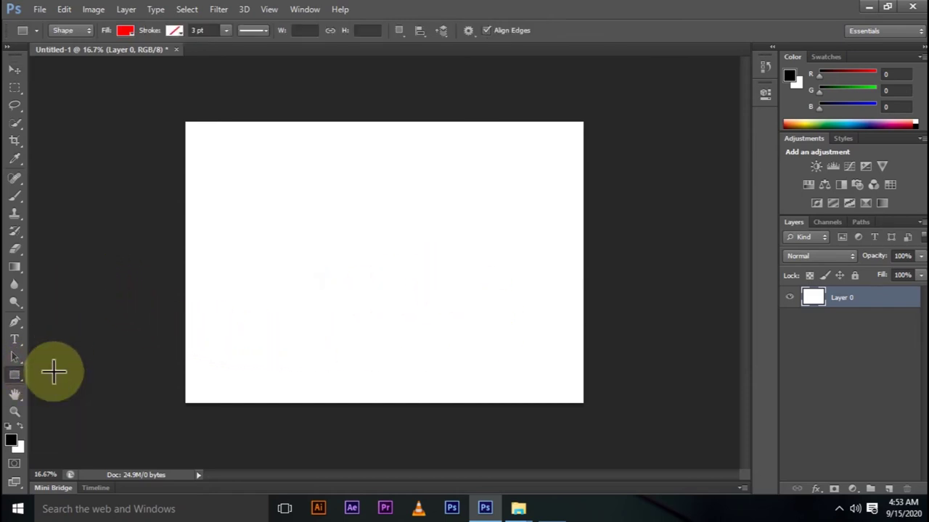
click(125, 30)
click(60, 109)
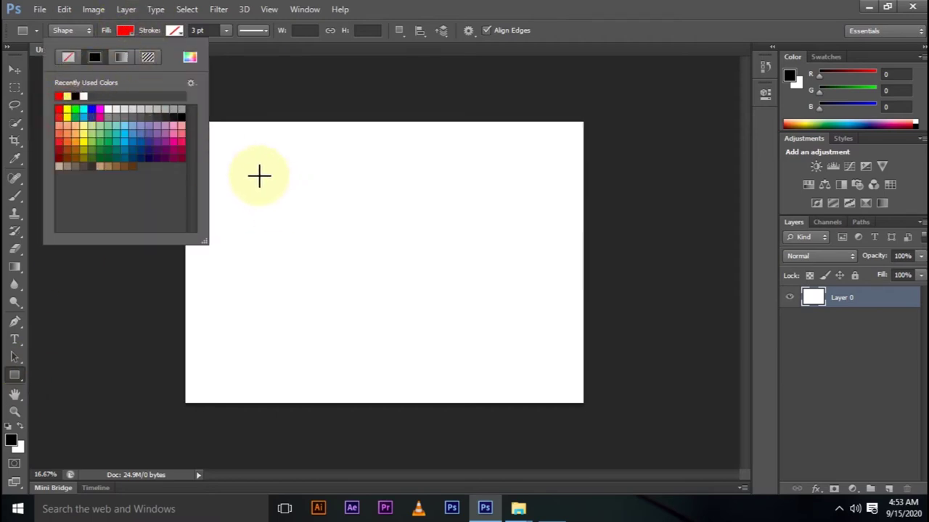
mouse_move(253, 170)
mouse_down()
mouse_move(490, 355)
mouse_move(553, 381)
mouse_up()
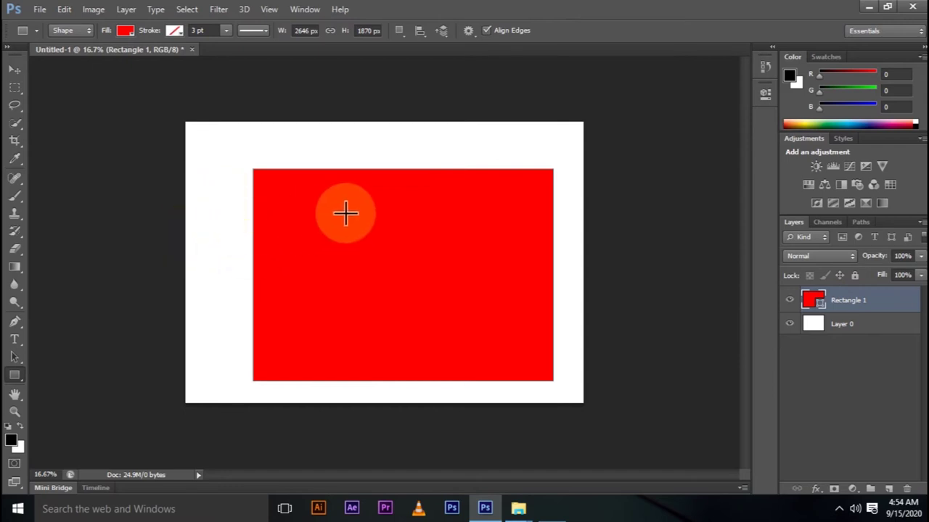
click(14, 70)
mouse_move(375, 282)
mouse_down()
mouse_move(384, 267)
mouse_move(340, 271)
mouse_move(380, 255)
mouse_move(348, 283)
mouse_move(367, 264)
mouse_up()
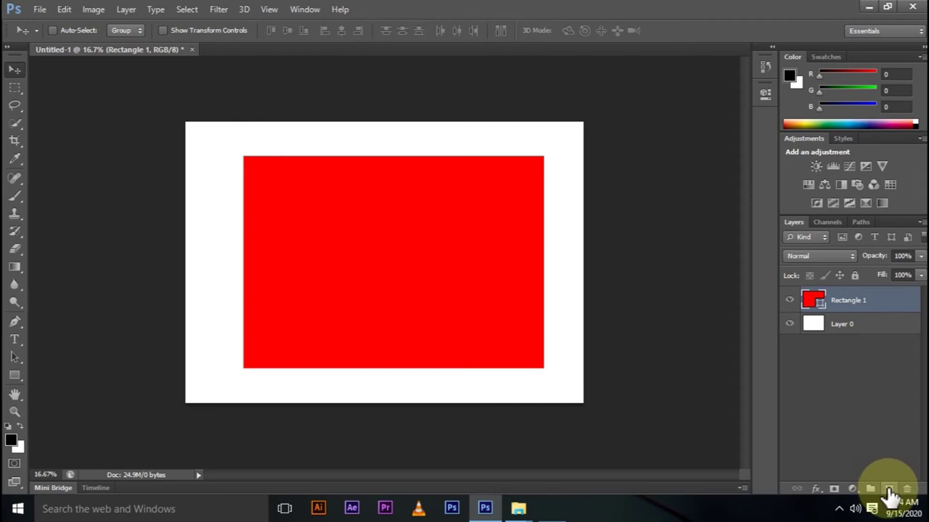
- Add a new layer and set up horizontal text in Myriad Pro at 60 pt
click(888, 490)
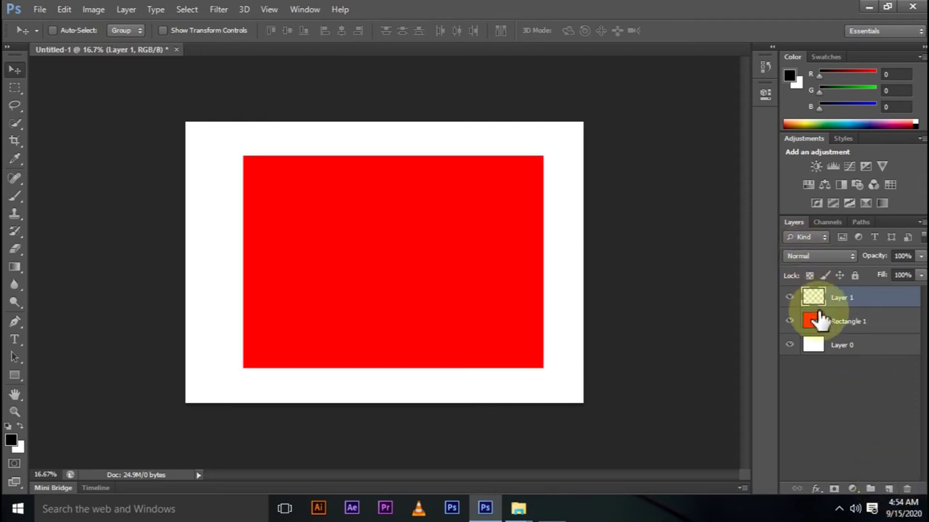
click(15, 340)
click(320, 292)
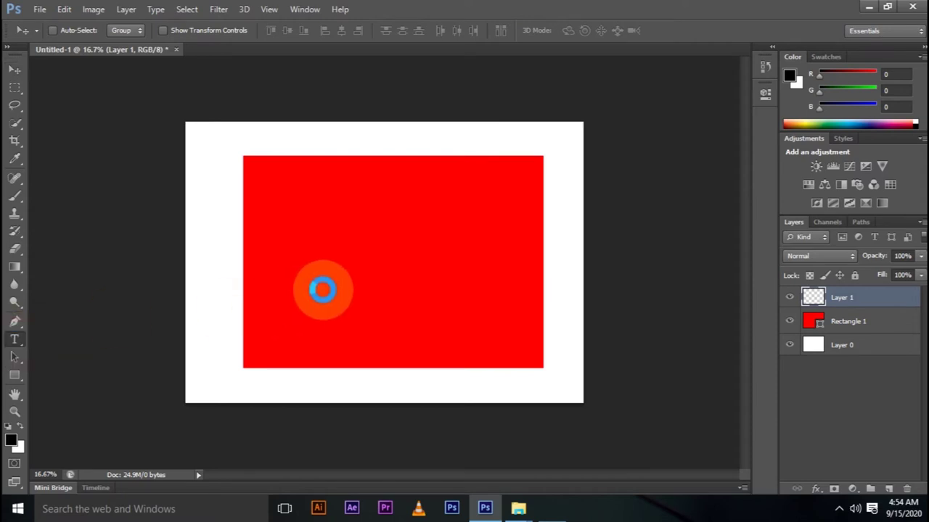
drag(322, 290, 274, 284)
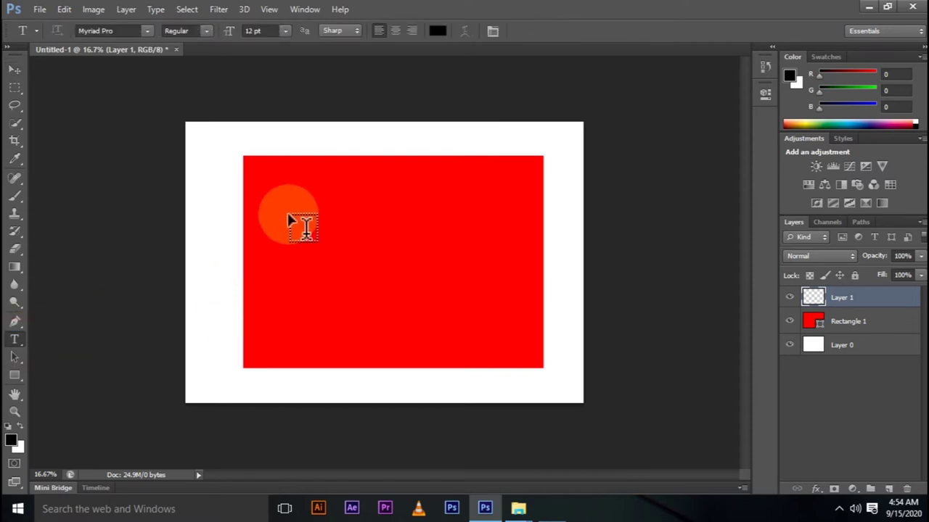
click(147, 31)
click(150, 32)
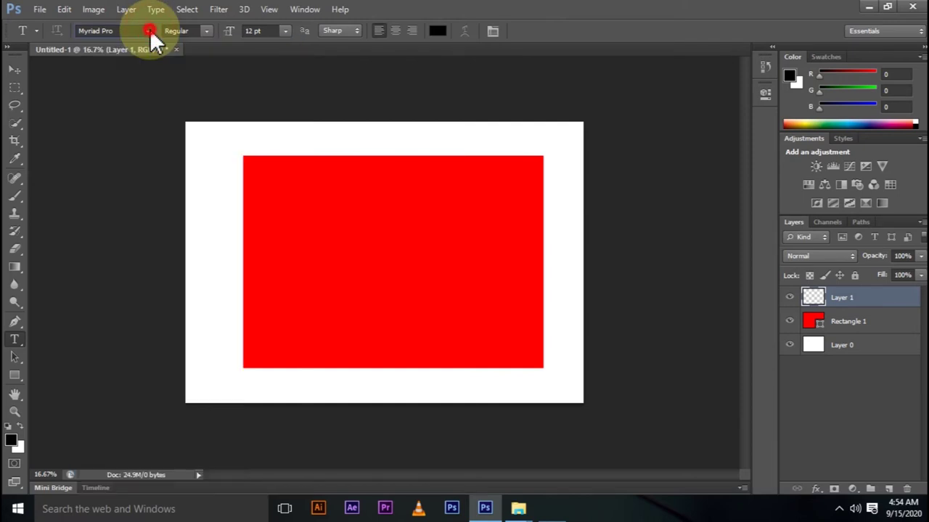
click(286, 31)
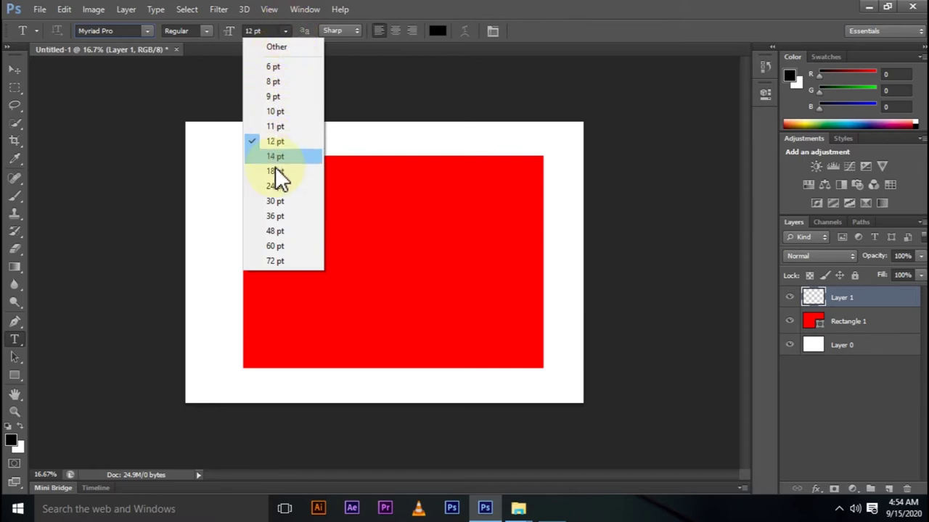
click(271, 244)
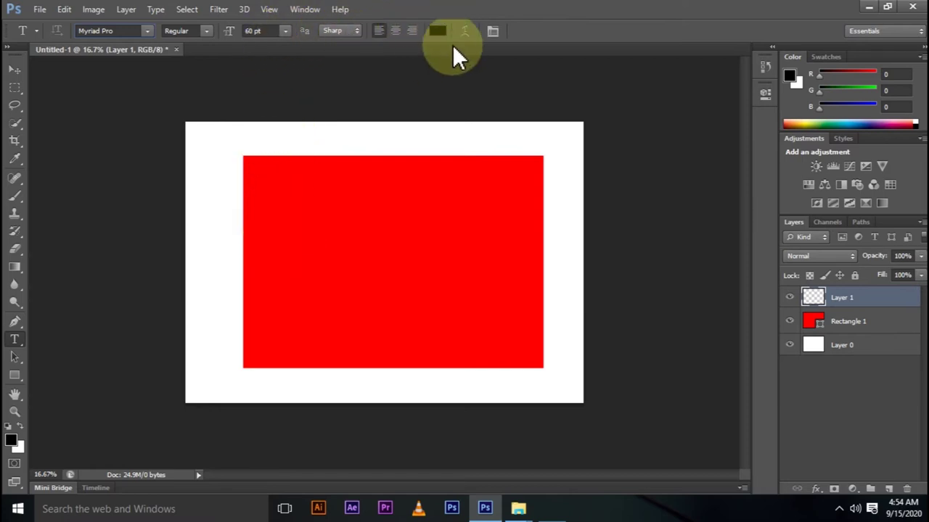
- Set the text colour to bright yellow and enter 'TEXT LAYER' on the red rectangle
click(436, 32)
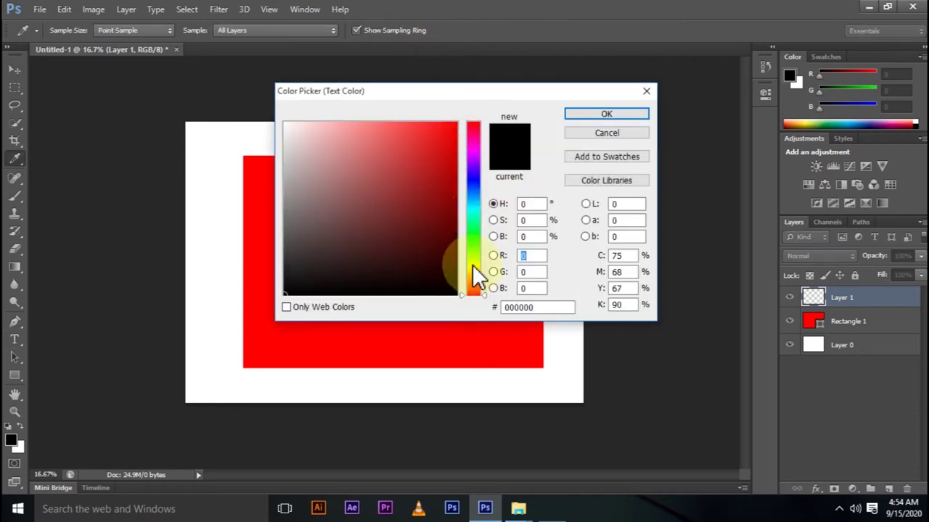
drag(472, 274, 473, 265)
drag(445, 201, 457, 123)
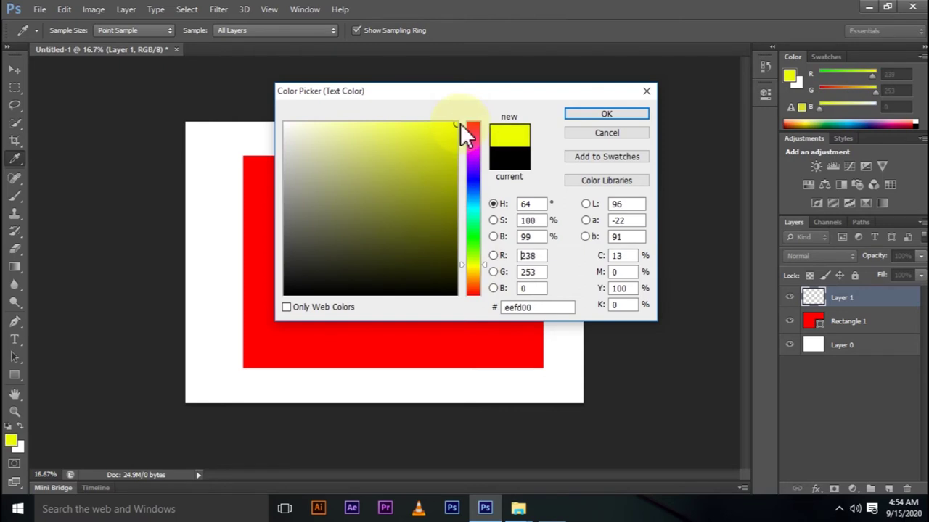
click(593, 113)
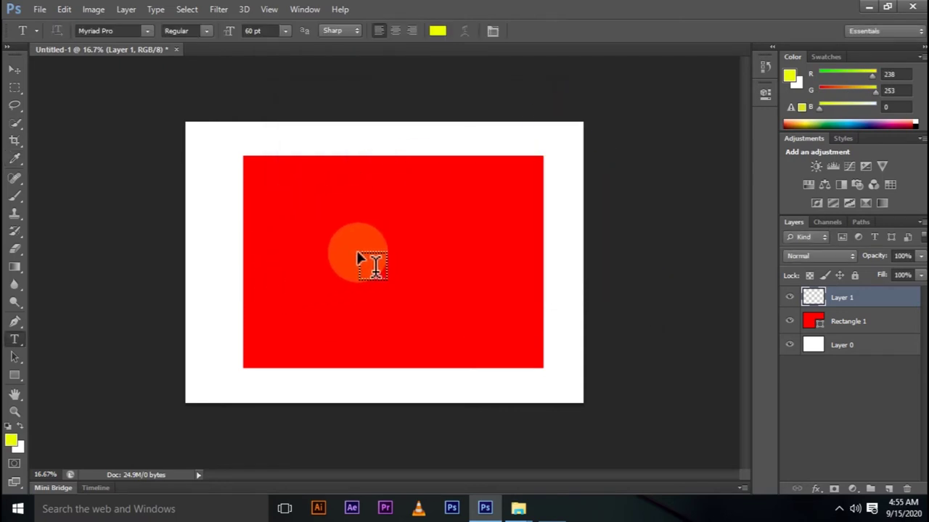
click(278, 251)
text(TEXT LAYER)
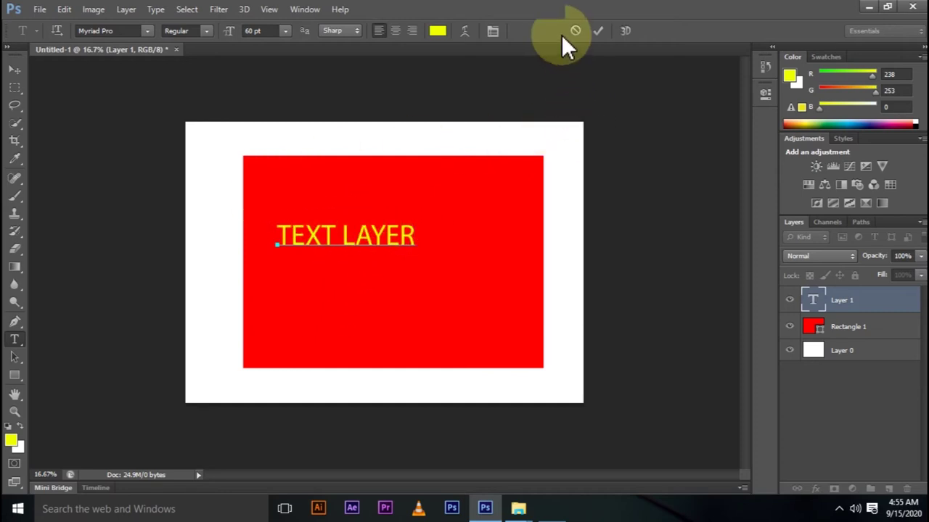
click(599, 31)
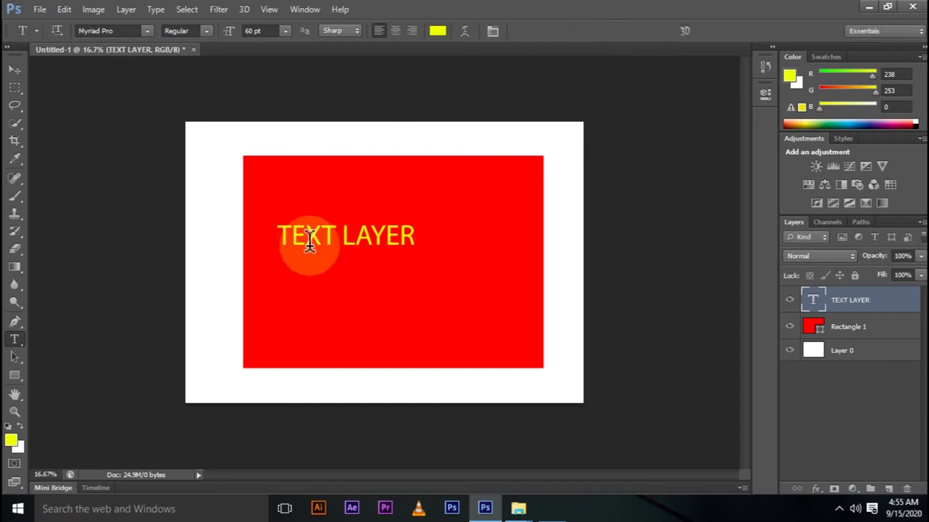
- Free-transform the text to about 190% and shift it slightly left and up
click(14, 68)
key(ctrl+t)
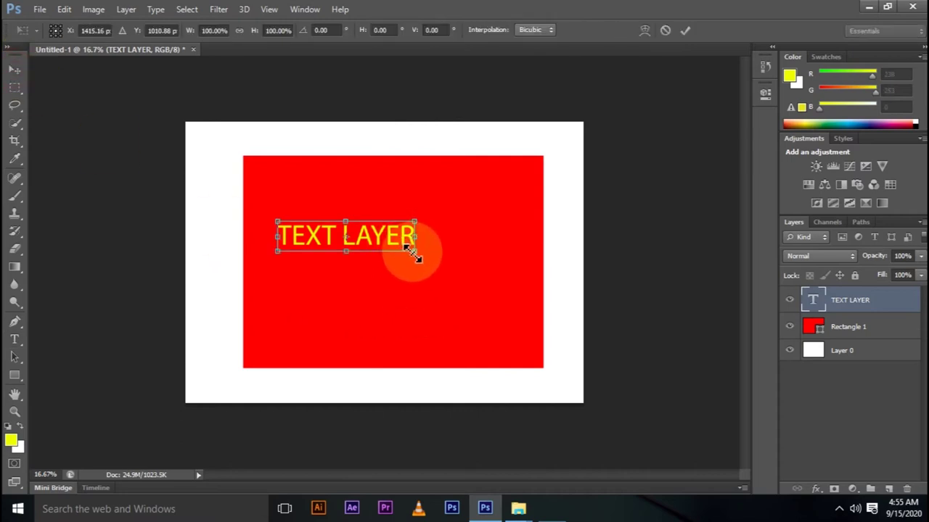
drag(412, 250, 529, 324)
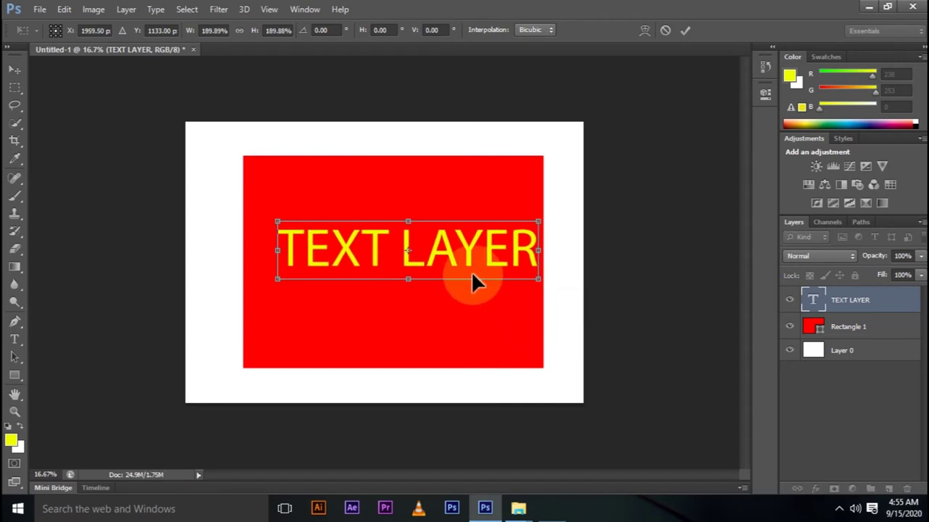
drag(472, 274, 457, 272)
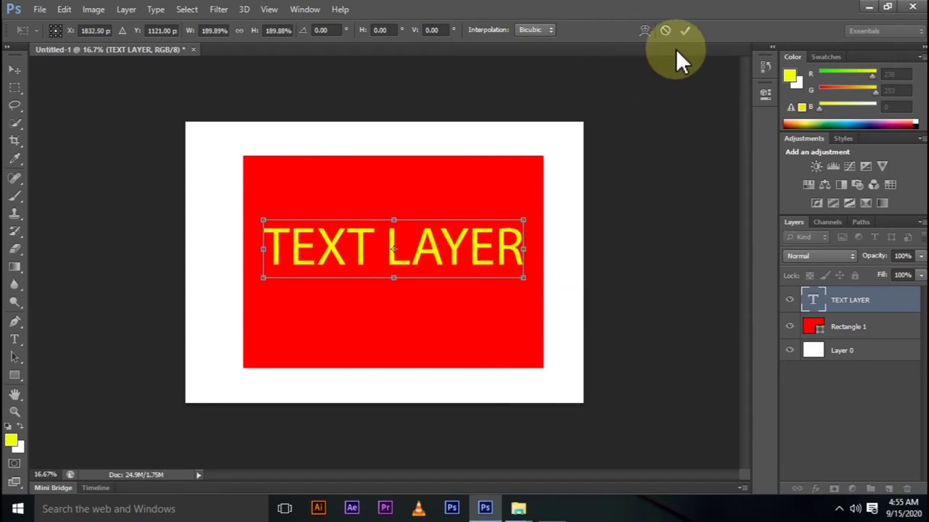
click(688, 29)
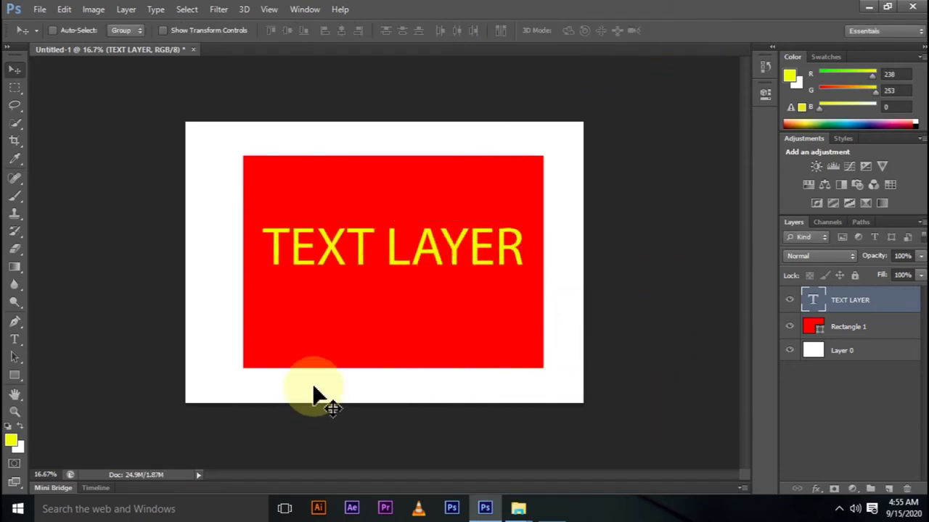
click(848, 352)
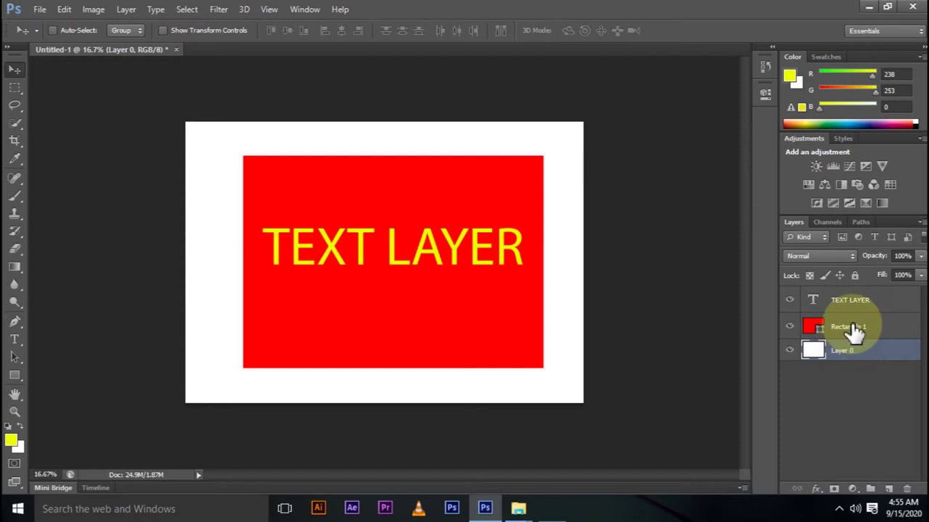
click(855, 330)
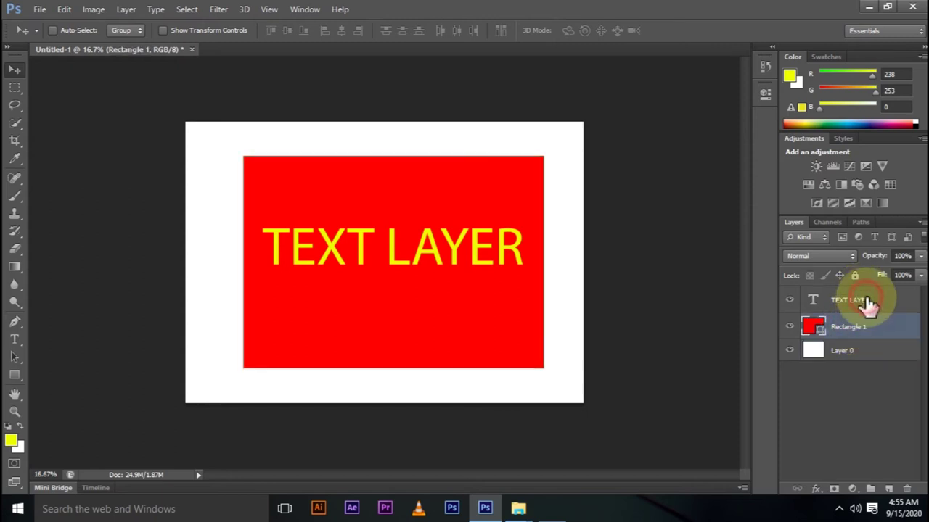
click(868, 303)
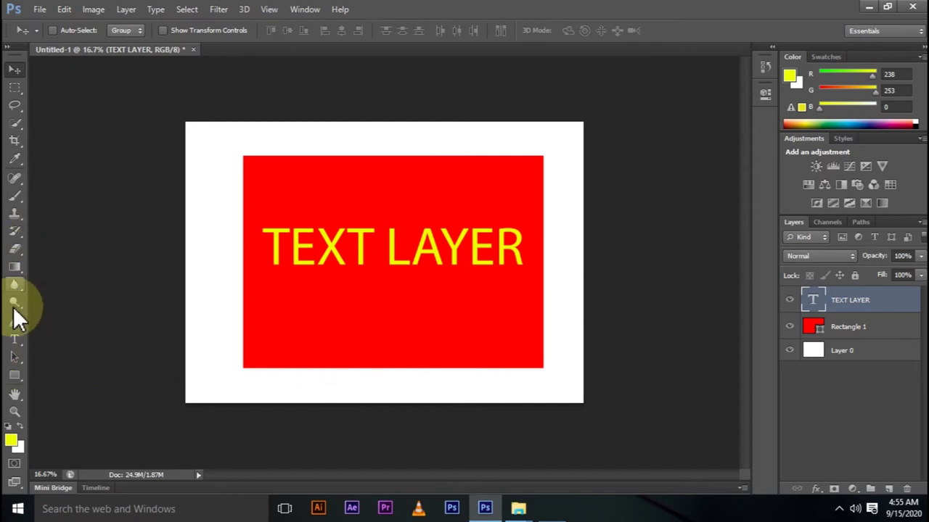
- Add a new layer and draw a large circle over the text with the Ellipse Tool
click(890, 491)
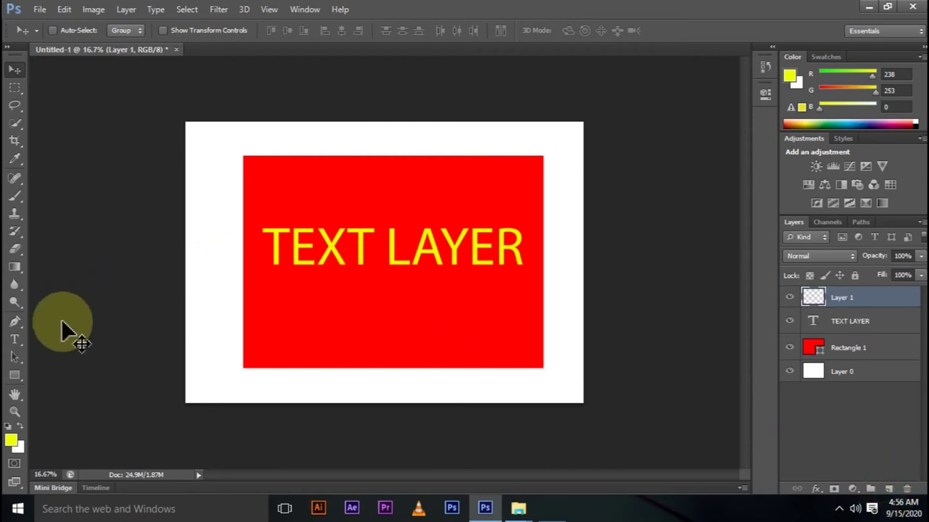
click(14, 376)
right_click(15, 375)
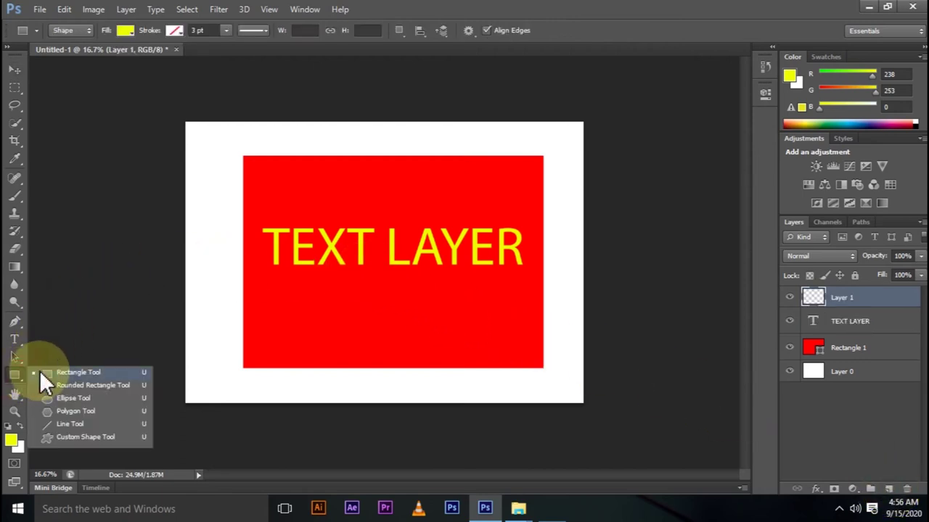
click(73, 398)
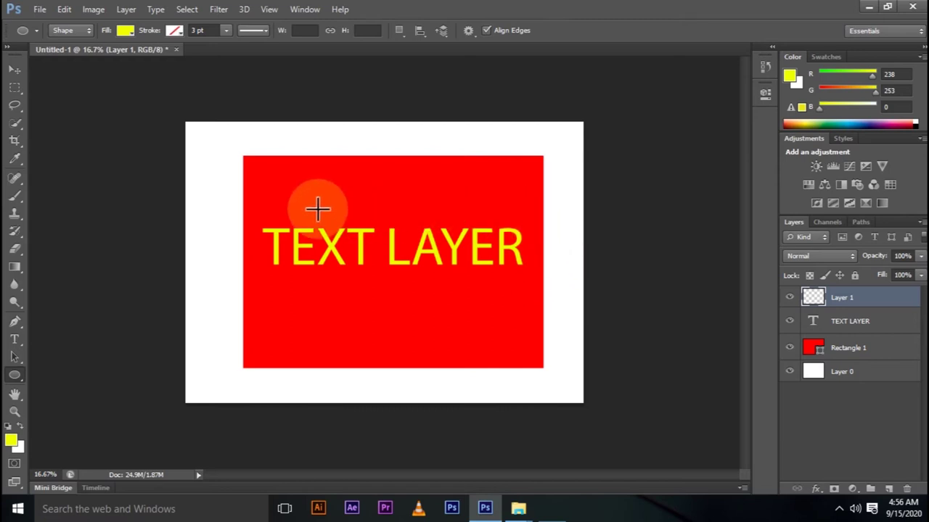
mouse_move(310, 203)
mouse_down()
mouse_move(379, 260)
mouse_move(567, 377)
mouse_up()
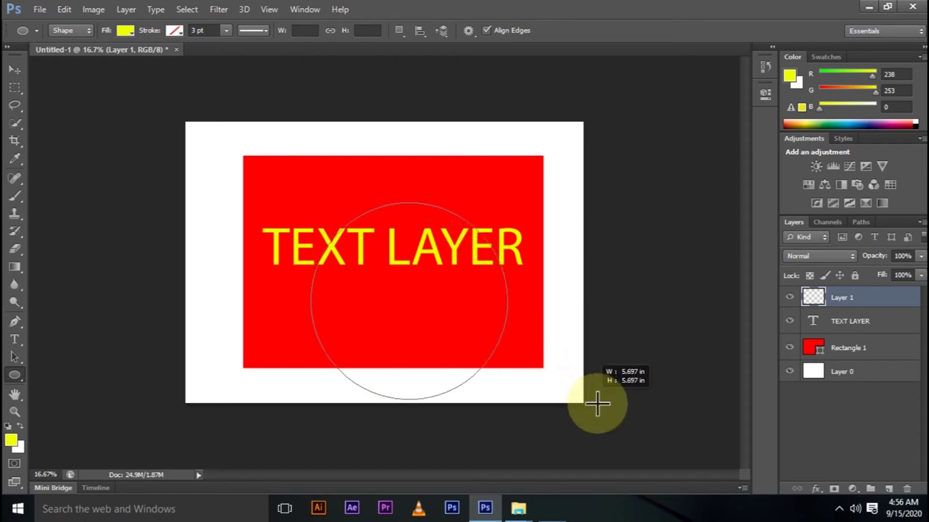
drag(567, 377, 597, 400)
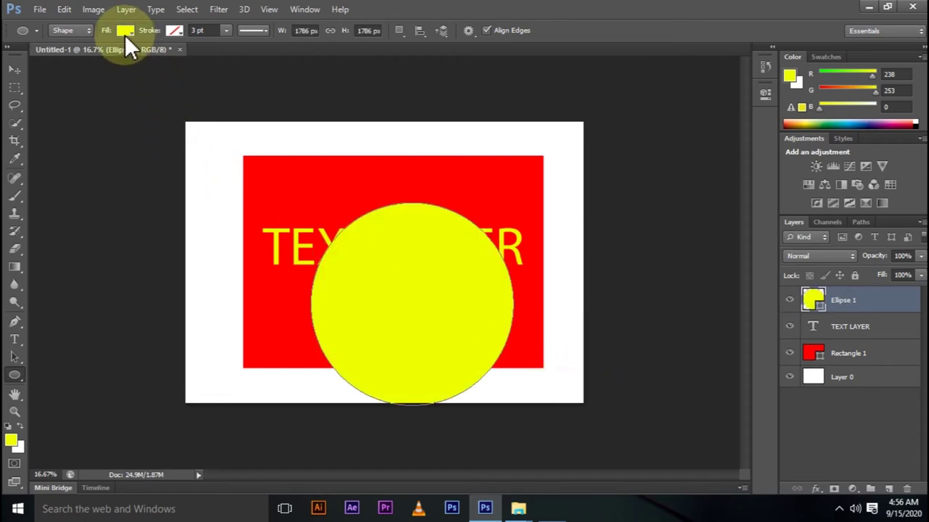
- Fill the circle with cyan blue and move it up and left
click(124, 32)
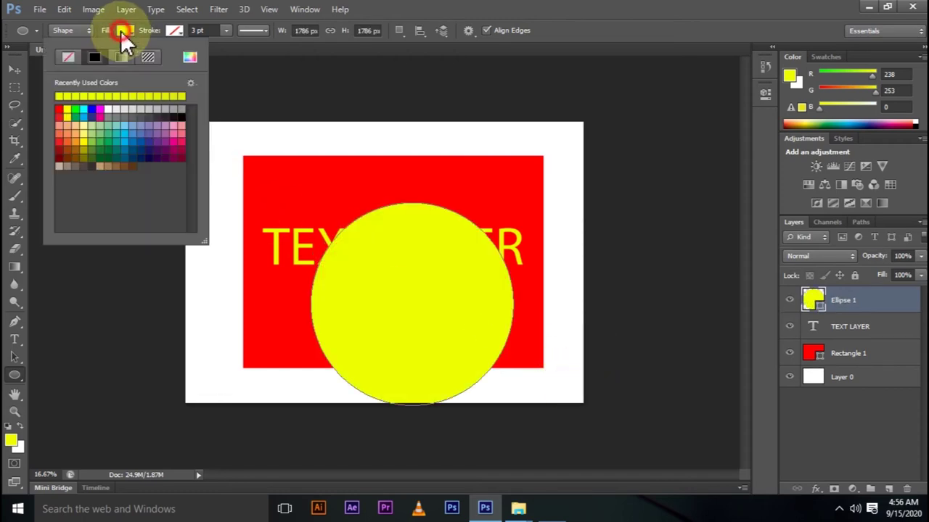
click(123, 127)
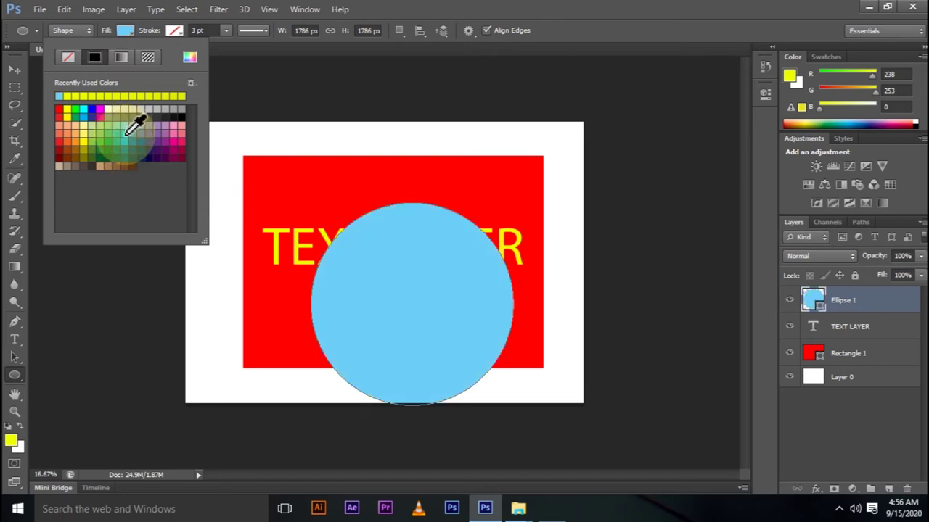
click(124, 129)
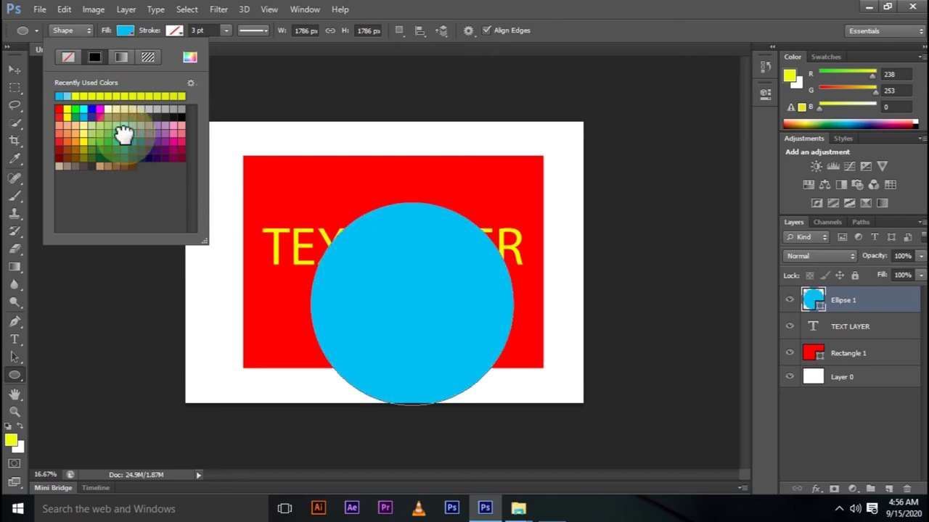
click(14, 70)
drag(426, 293, 421, 296)
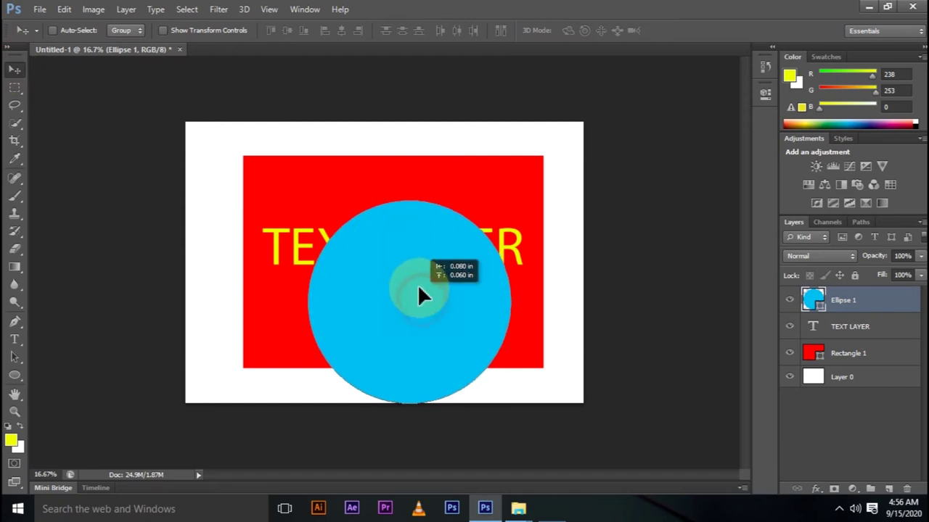
drag(419, 287, 411, 263)
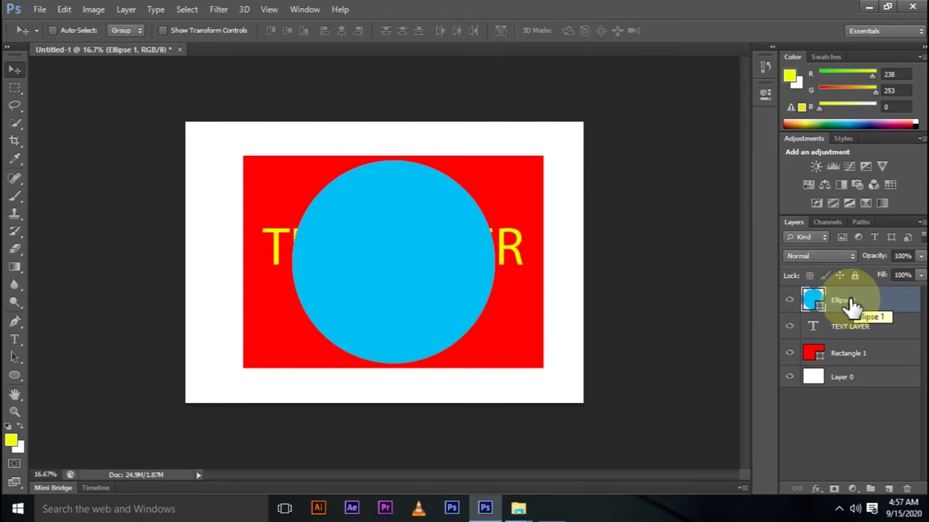
- Drag the blue circle about 0.54 in to the left
mouse_move(452, 270)
mouse_down()
mouse_move(458, 259)
mouse_move(400, 270)
mouse_move(473, 249)
mouse_move(443, 248)
mouse_up()
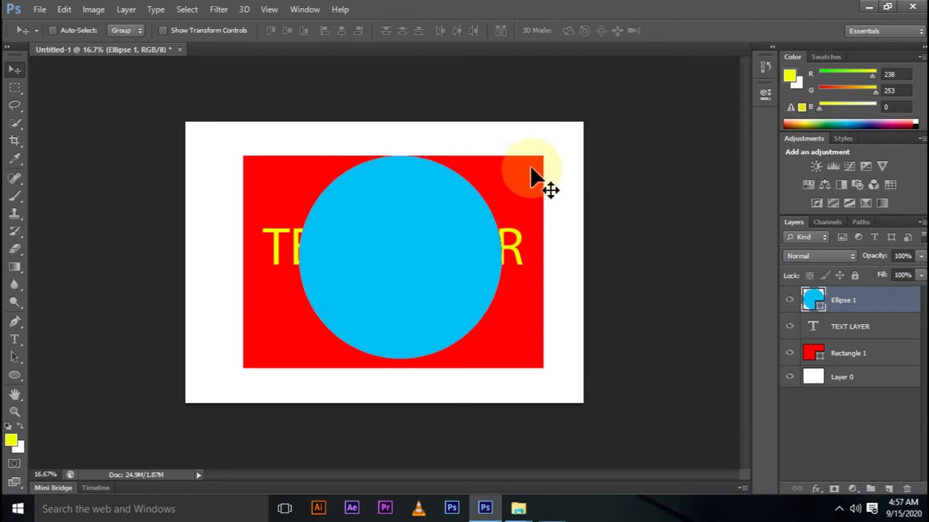
- Adjust the blue circle, Rectangle 1 and TEXT LAYER positions, then lower the circle slightly
drag(528, 181, 525, 177)
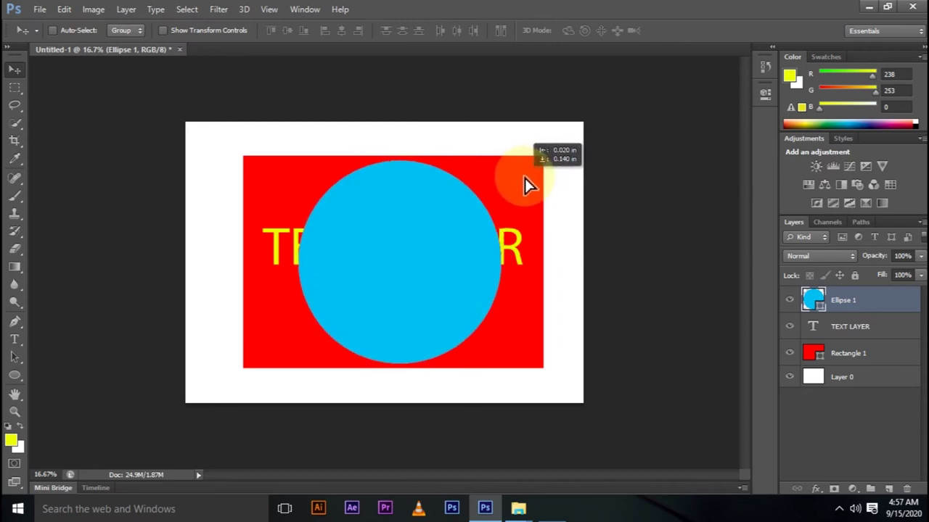
click(849, 354)
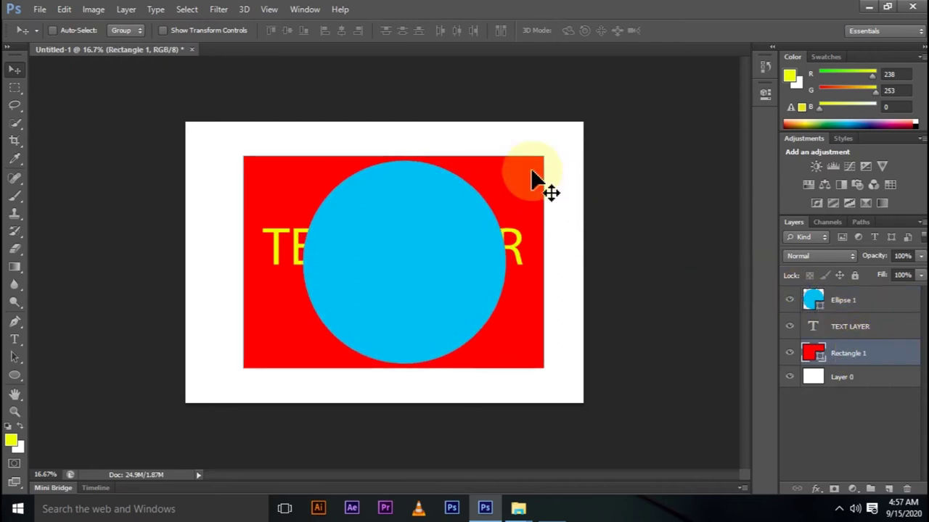
mouse_move(527, 168)
mouse_down()
mouse_move(547, 174)
mouse_move(518, 215)
mouse_move(516, 184)
mouse_move(514, 213)
mouse_move(399, 171)
mouse_move(525, 174)
mouse_move(527, 189)
mouse_move(557, 210)
mouse_up()
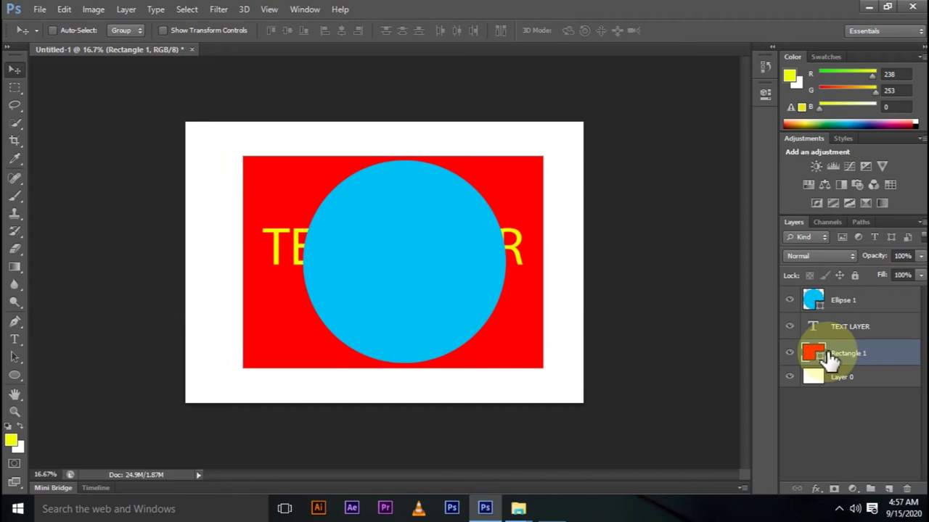
click(865, 331)
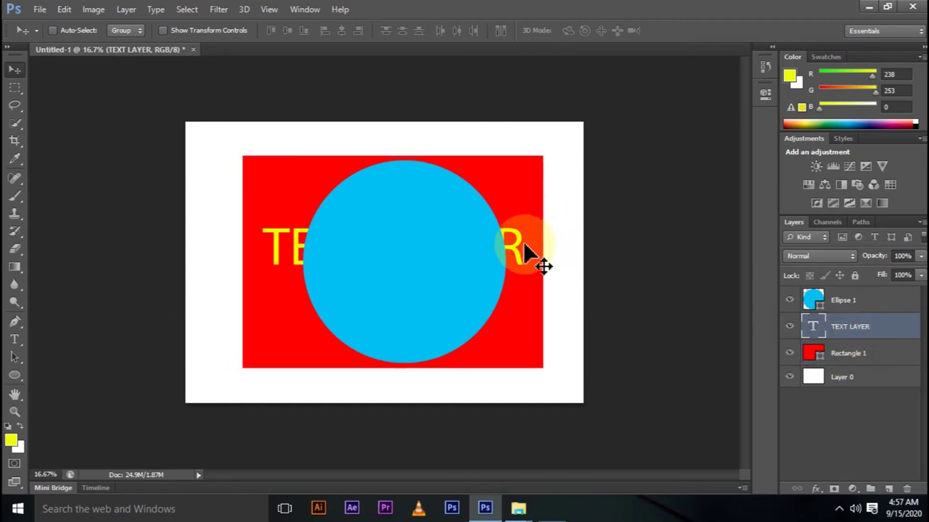
mouse_move(530, 261)
mouse_down()
mouse_move(535, 197)
mouse_move(508, 270)
mouse_move(528, 253)
mouse_move(520, 266)
mouse_up()
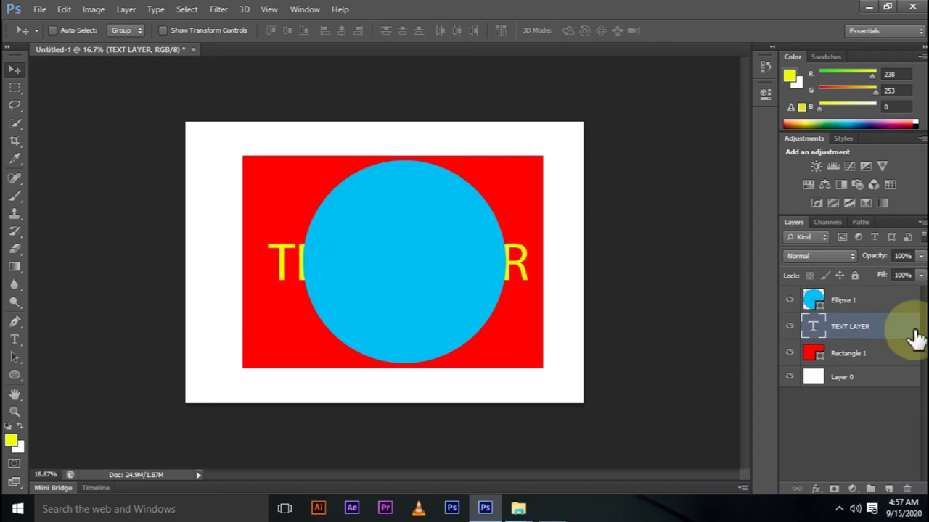
click(856, 303)
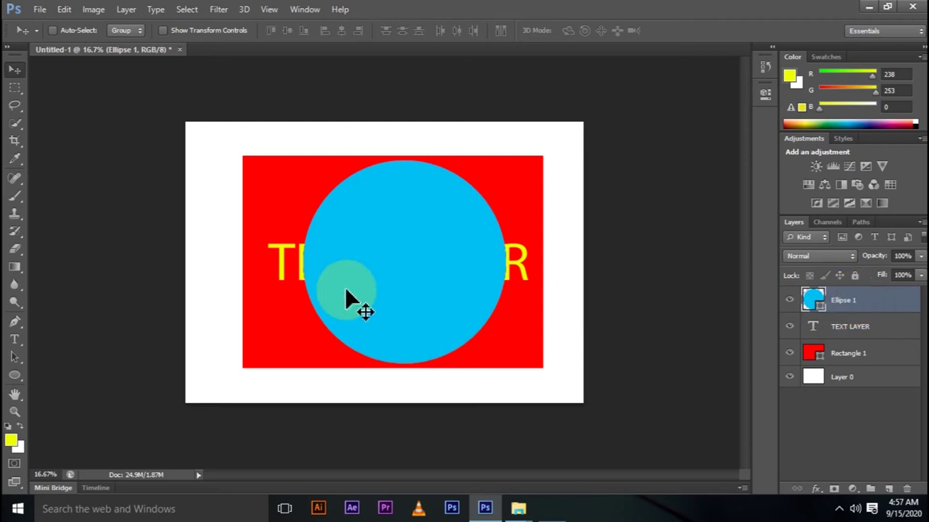
drag(378, 274, 370, 272)
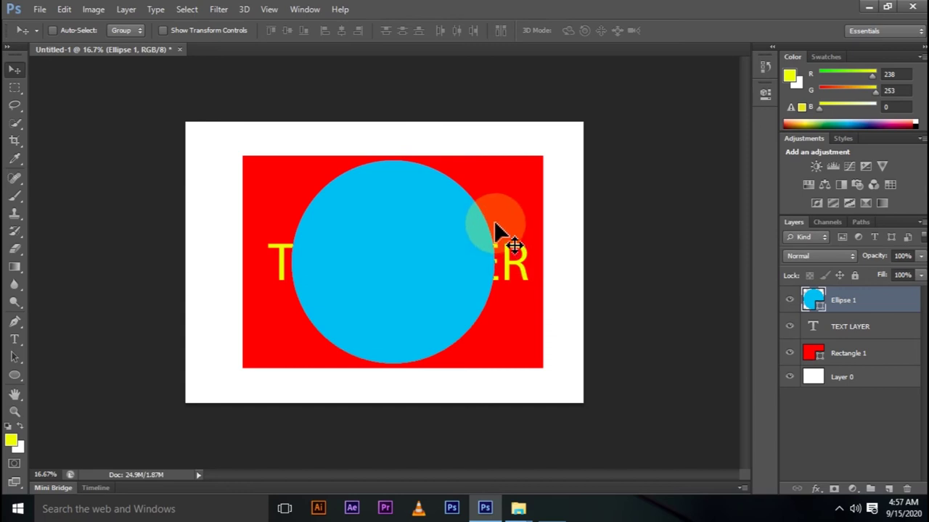
drag(517, 191, 518, 203)
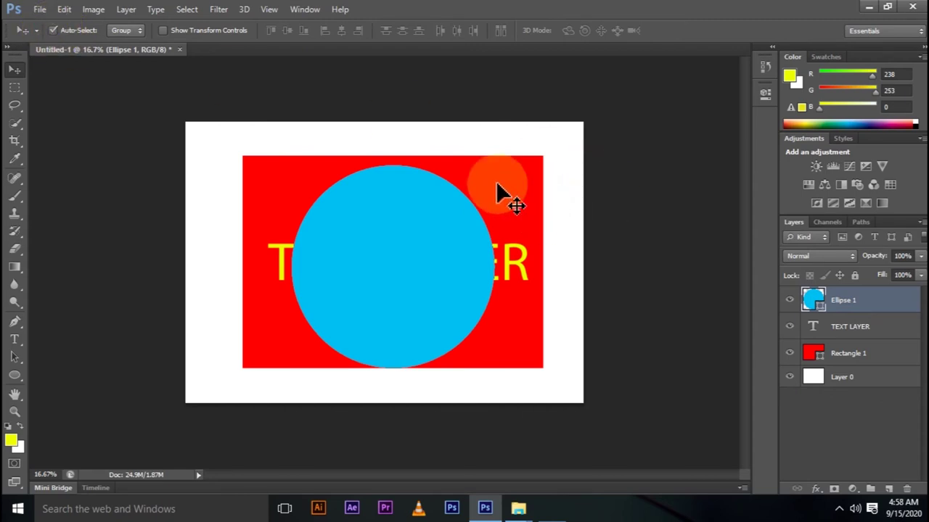
- Nudge the rectangle, circle and text, then turn off Auto-Select and select Ellipse 1
drag(505, 186, 506, 186)
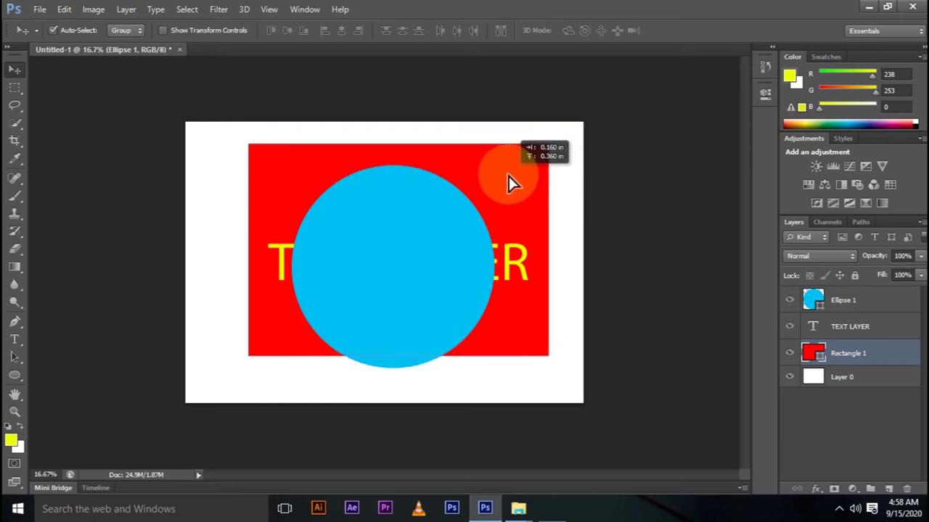
mouse_move(507, 186)
mouse_down()
mouse_move(505, 216)
mouse_move(505, 202)
mouse_up()
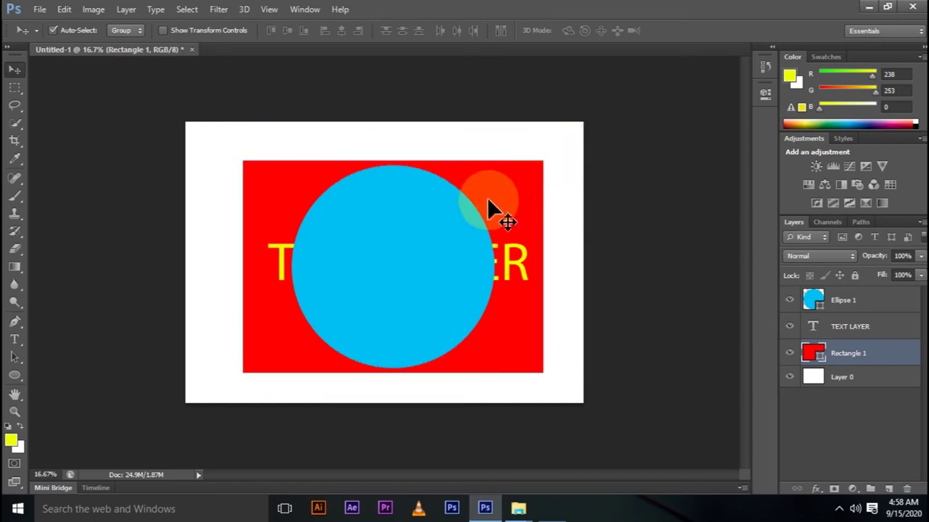
mouse_move(398, 266)
mouse_down()
mouse_move(382, 268)
mouse_move(403, 290)
mouse_up()
drag(521, 259, 515, 278)
click(52, 30)
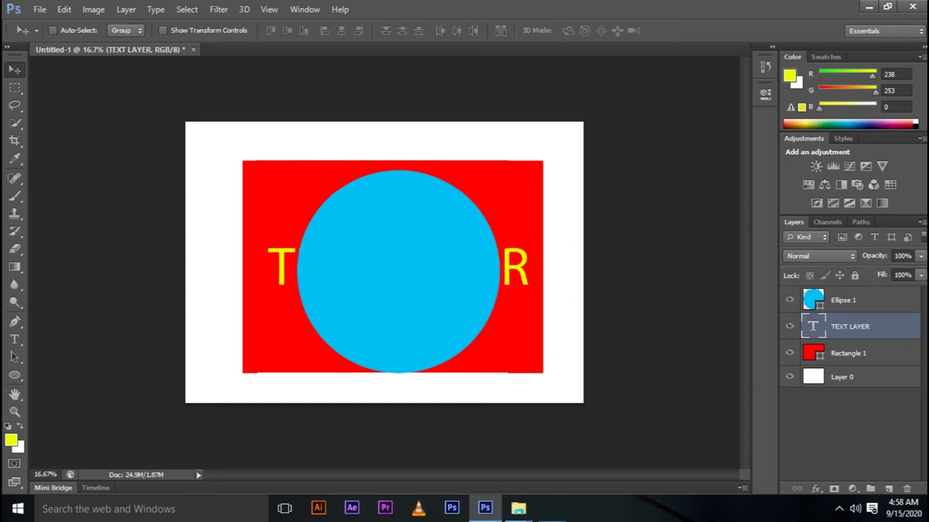
click(846, 305)
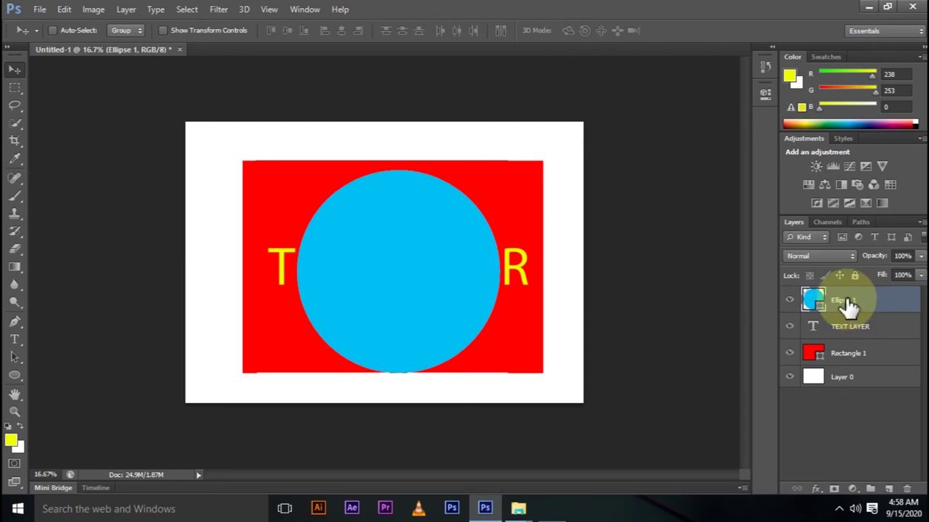
- Rename Ellipse 1 to CIRCLE and TEXT LAYER to TEXT
double_click(846, 300)
text(CIRCLE)
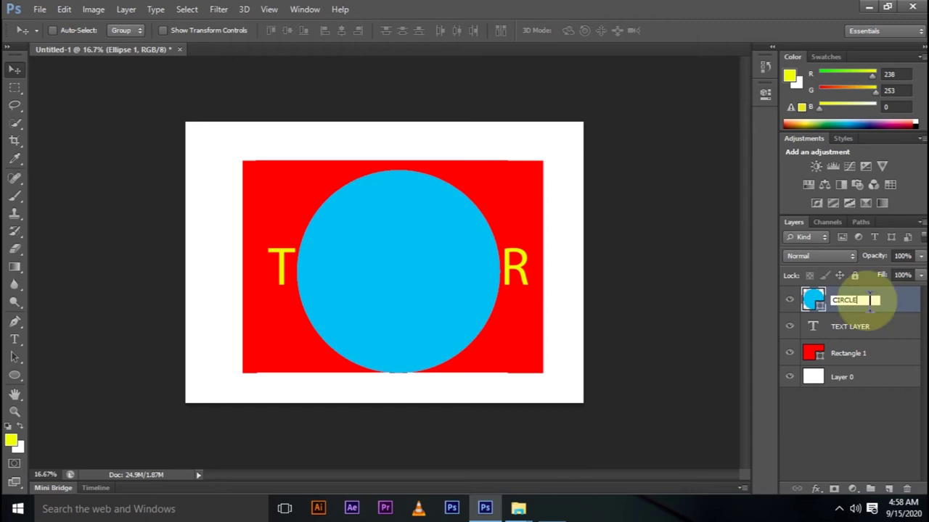
click(866, 335)
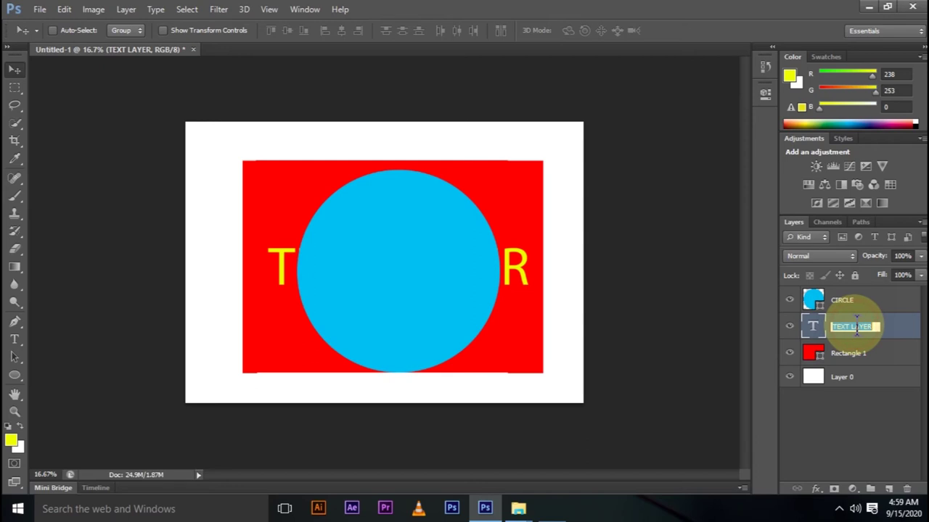
key(BackSpace)
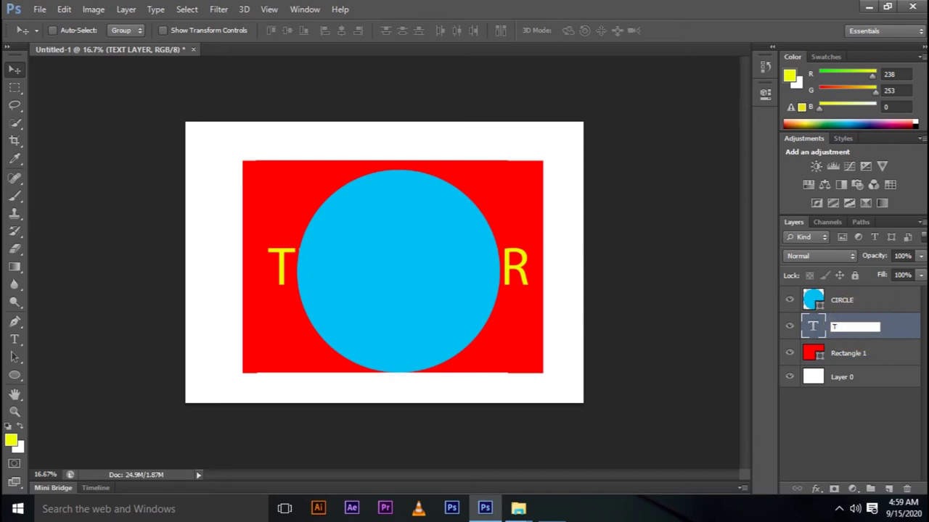
text(TEXT)
click(850, 355)
- Rename Rectangle 1 to Rectangle RED and Layer 0 to BACK GROUND
double_click(850, 354)
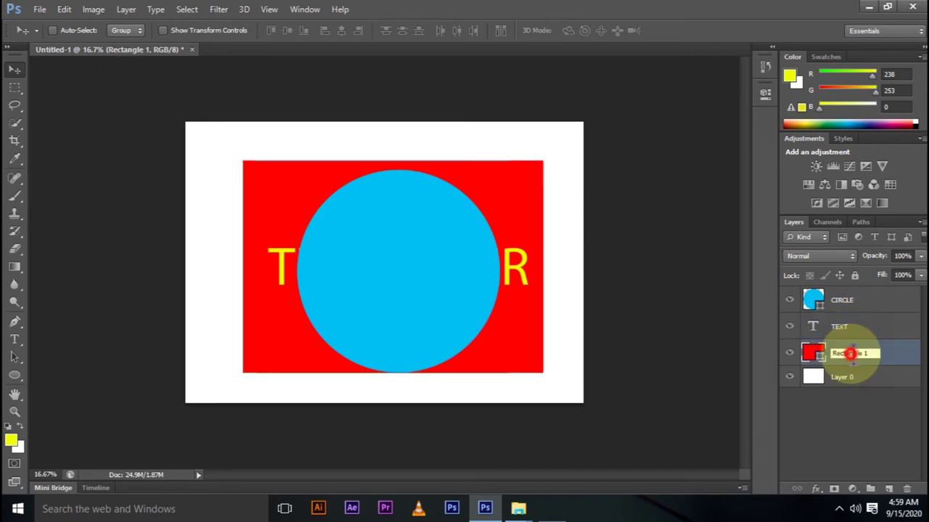
click(876, 353)
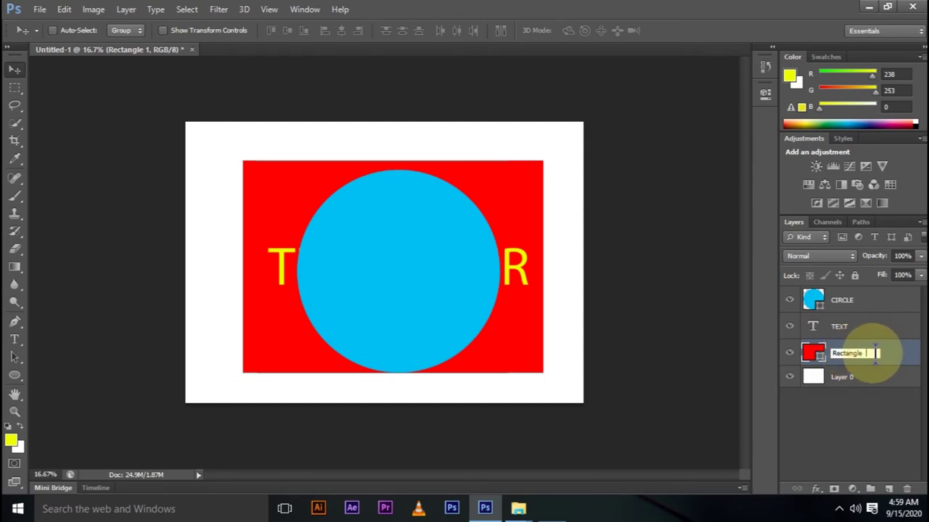
text(RED)
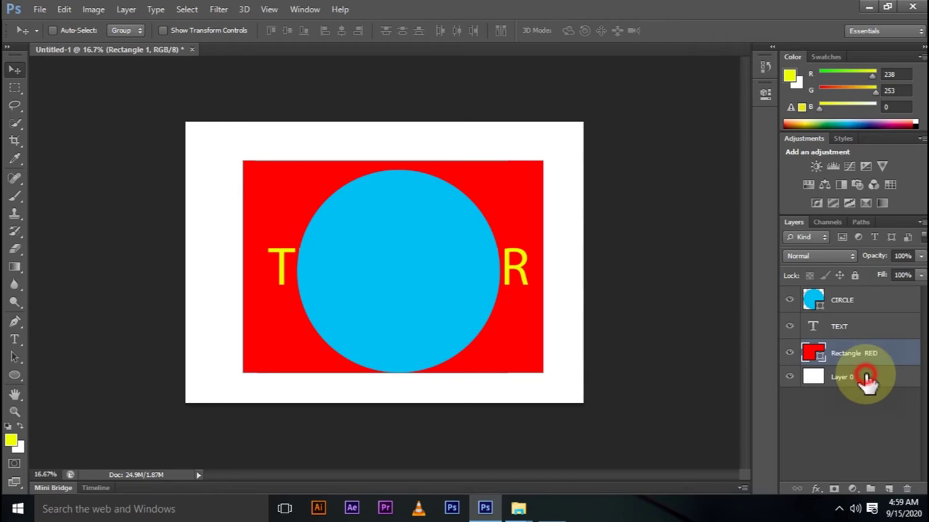
click(864, 380)
double_click(854, 378)
text(BACKGROUND)
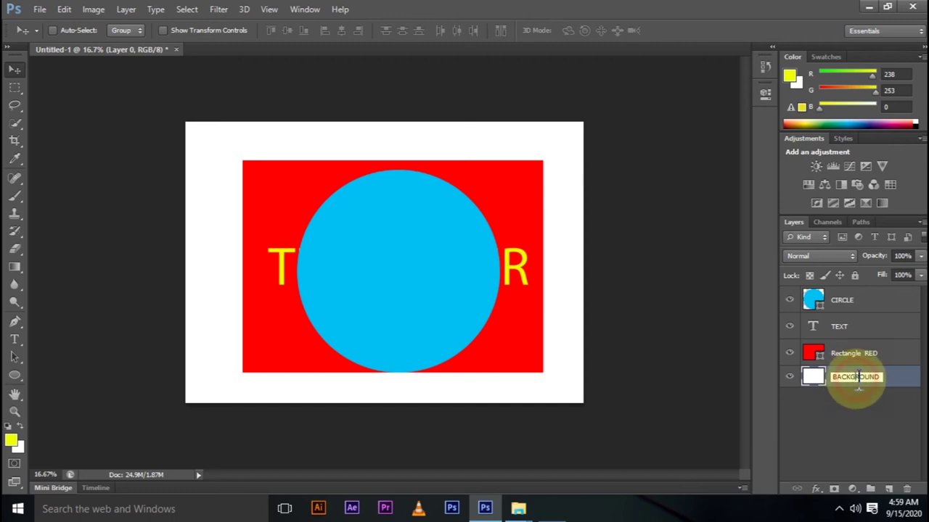
click(854, 392)
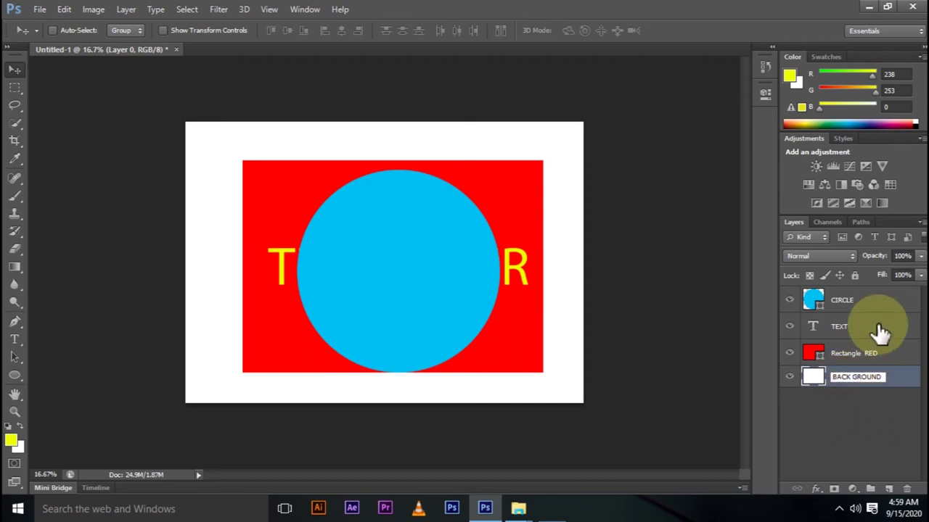
click(874, 355)
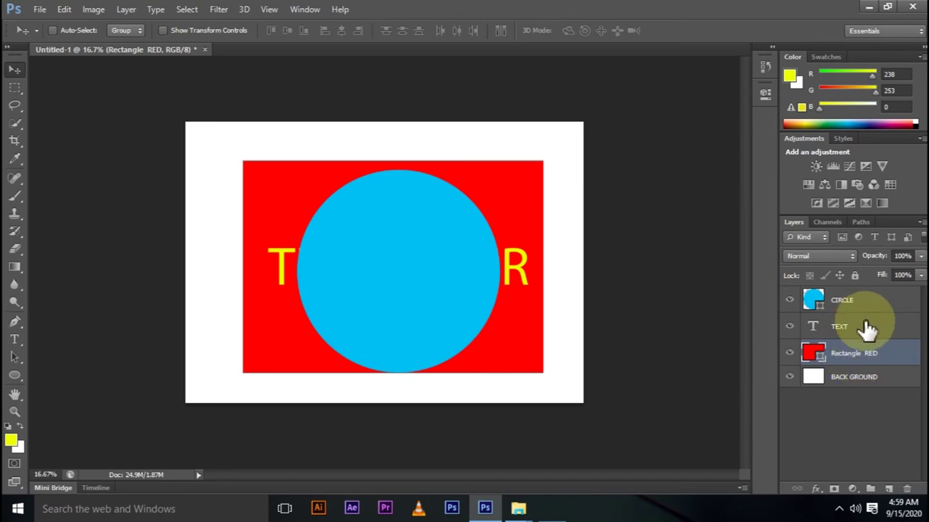
- Move TEXT above CIRCLE, then restack so CIRCLE sits above Rectangle RED
click(868, 330)
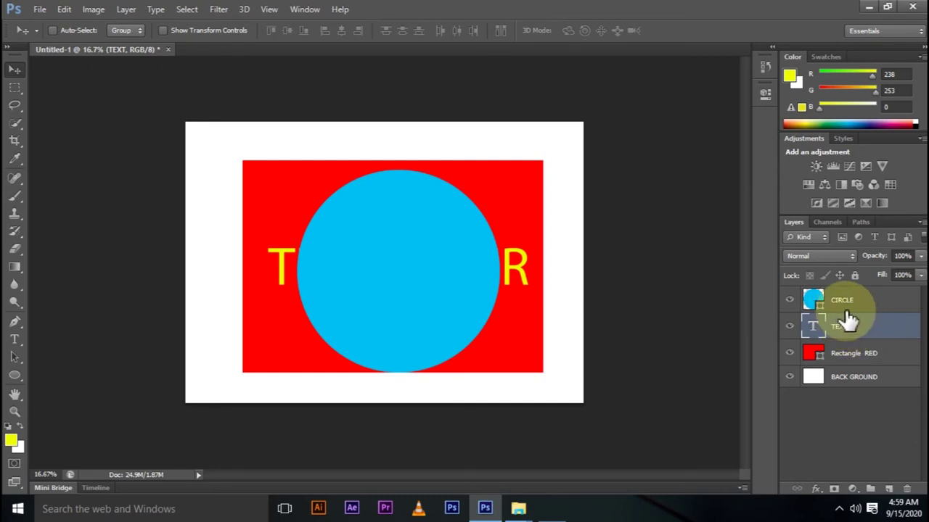
click(859, 360)
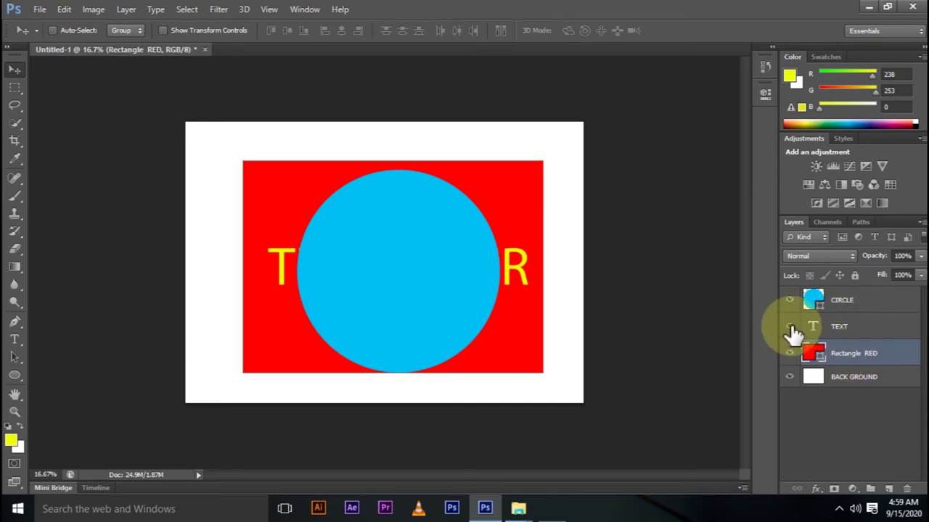
click(838, 327)
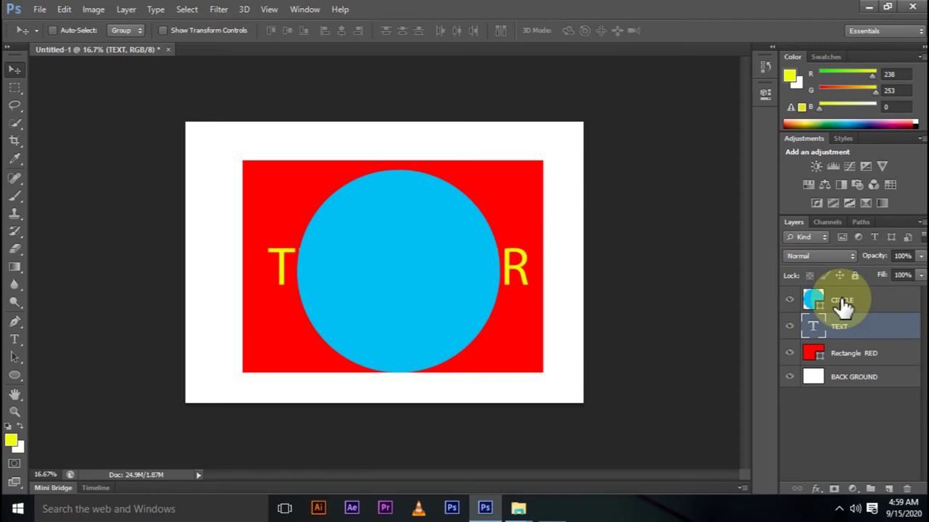
drag(843, 307, 847, 330)
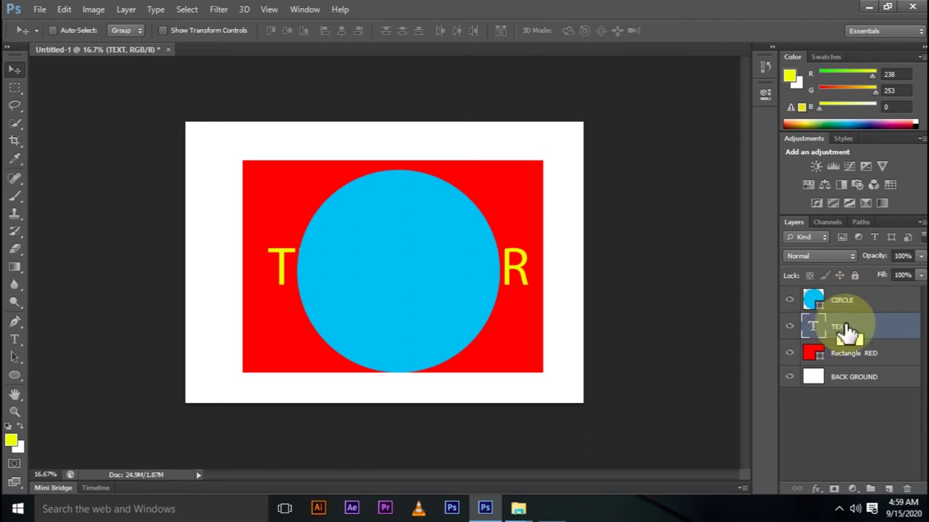
drag(848, 333, 845, 292)
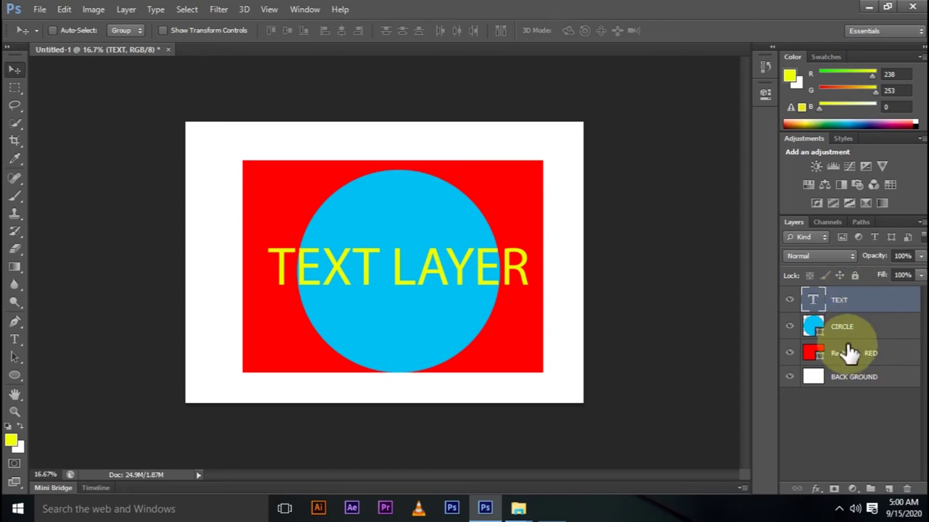
drag(852, 361, 852, 319)
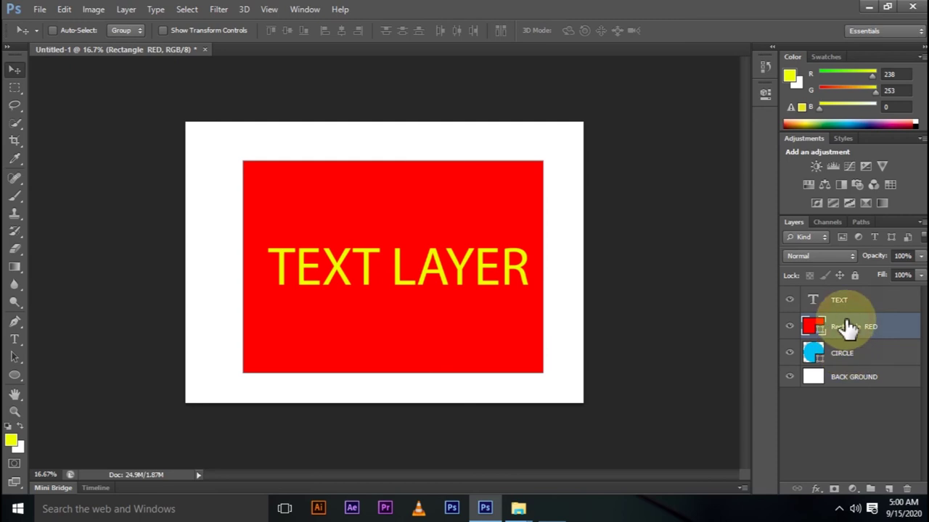
drag(839, 355, 848, 319)
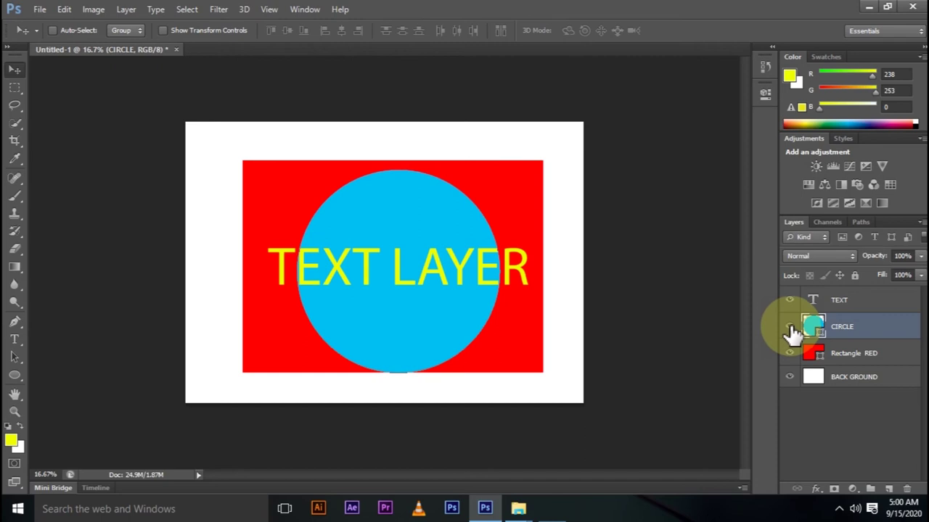
- Toggle the blue circle and yellow TEXT LAYER visibility, leaving both shown
click(789, 327)
click(789, 326)
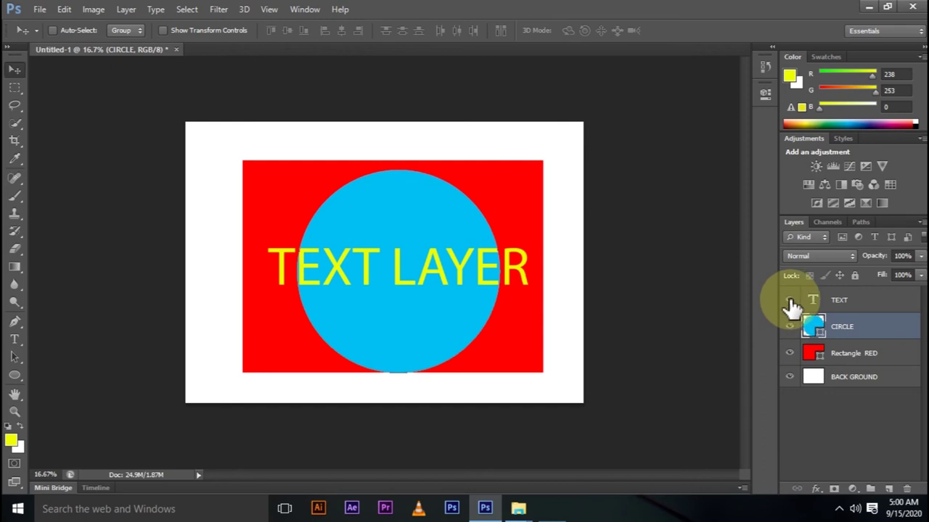
click(790, 300)
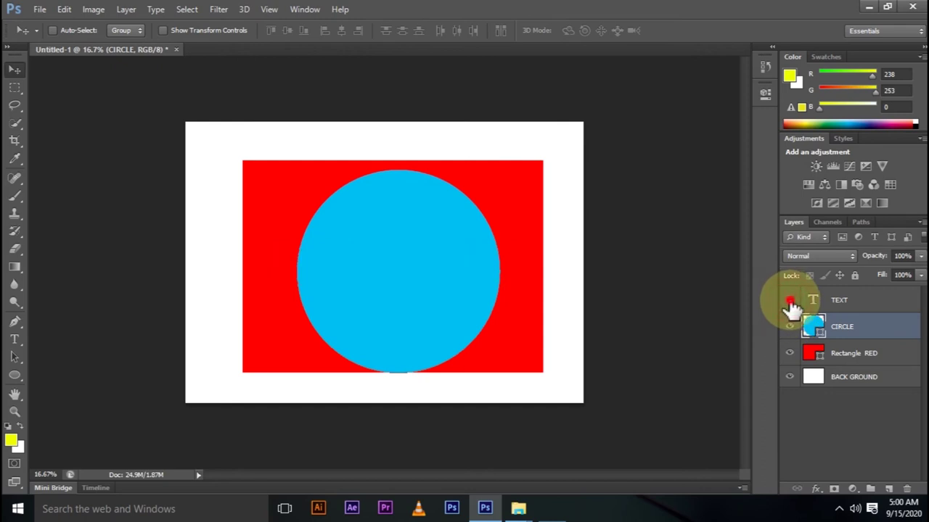
click(789, 301)
click(789, 301)
click(789, 301)
click(790, 302)
click(789, 300)
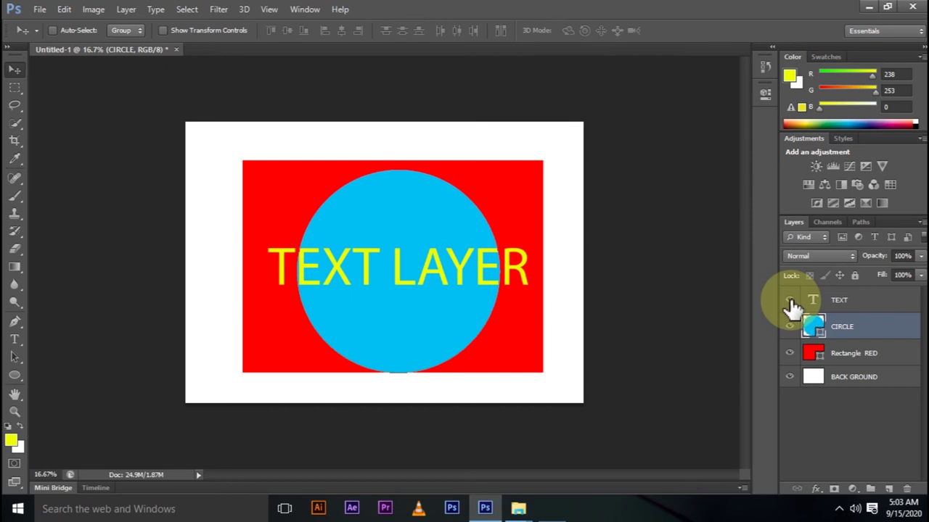
click(790, 301)
click(791, 300)
click(790, 301)
click(790, 300)
click(790, 300)
click(790, 300)
- Hide the red rectangle, blue circle and yellow text layers
click(789, 327)
click(789, 326)
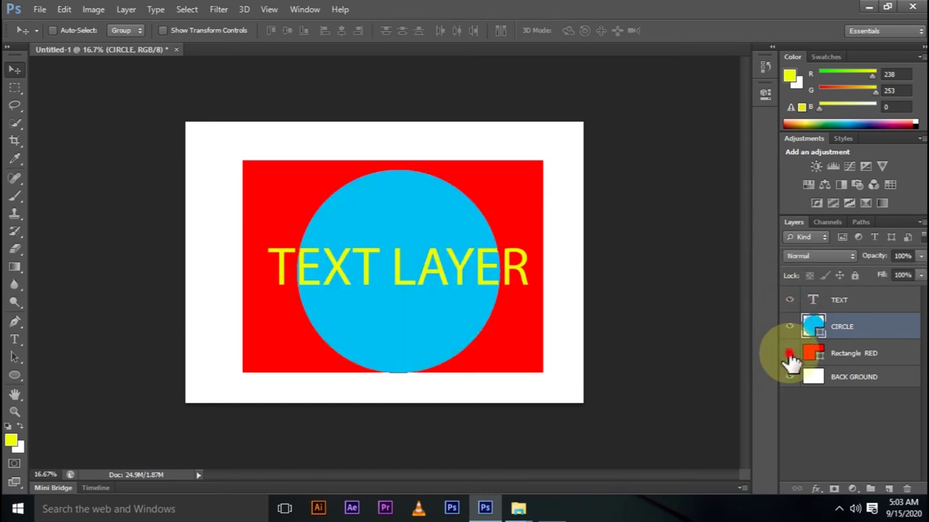
click(789, 354)
click(790, 354)
click(790, 353)
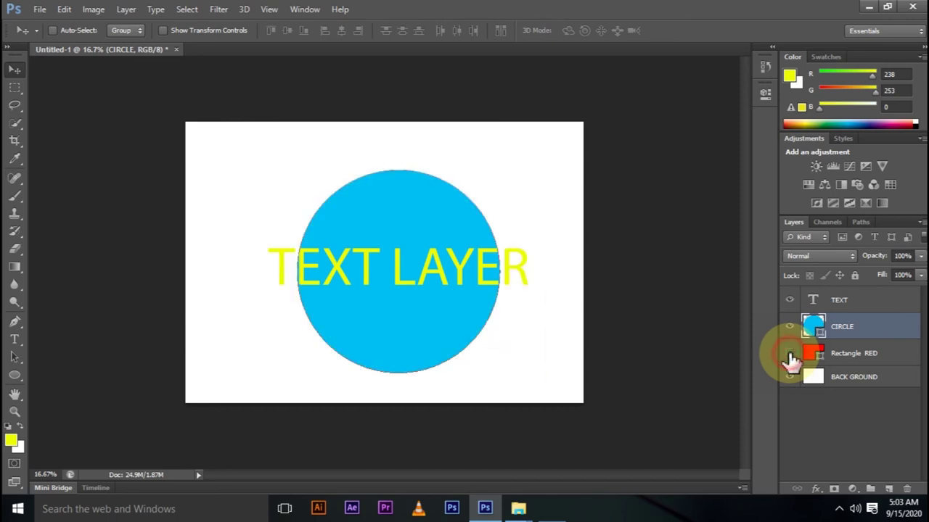
click(790, 328)
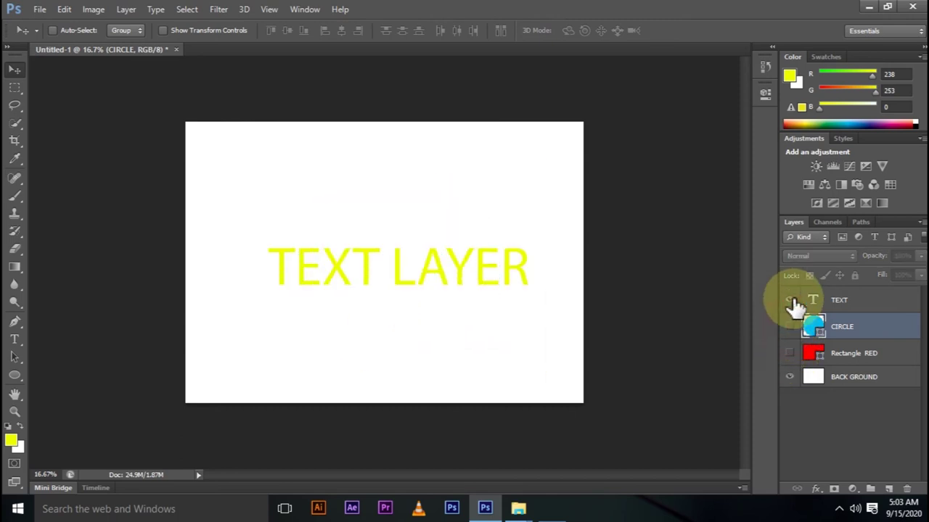
click(791, 300)
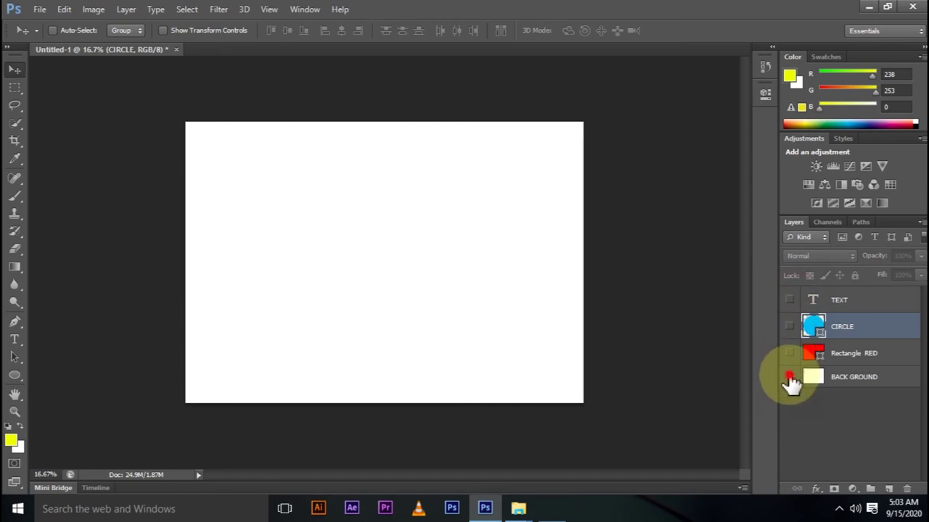
- Toggle the white background, then show the rectangle, circle and text layers again
click(789, 379)
click(790, 379)
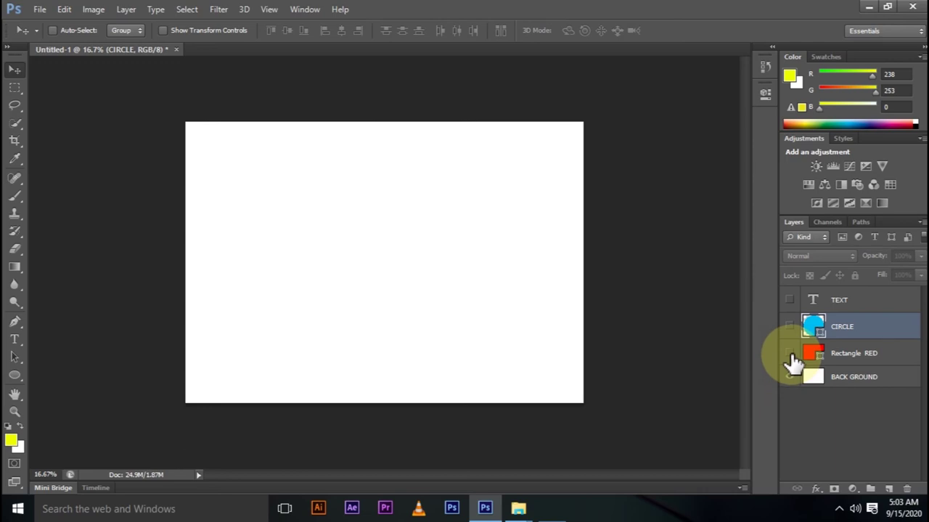
click(789, 354)
click(790, 327)
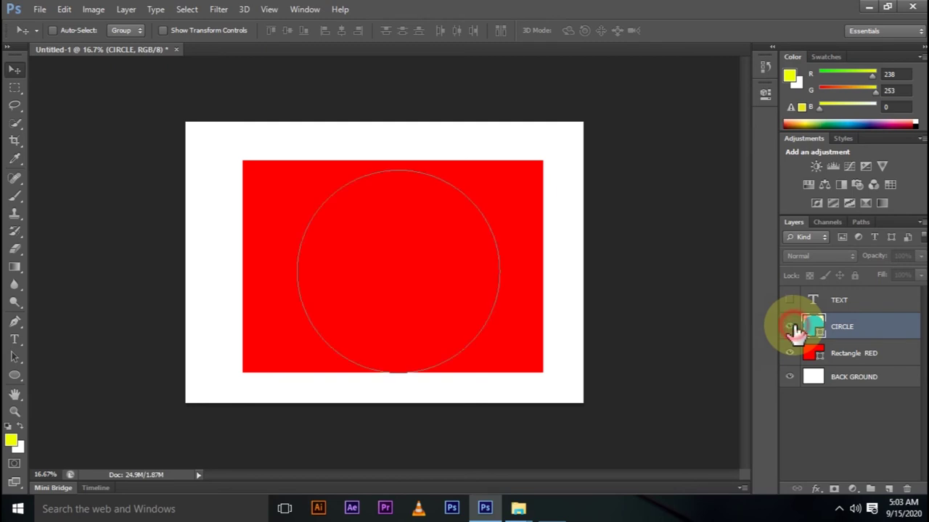
click(788, 301)
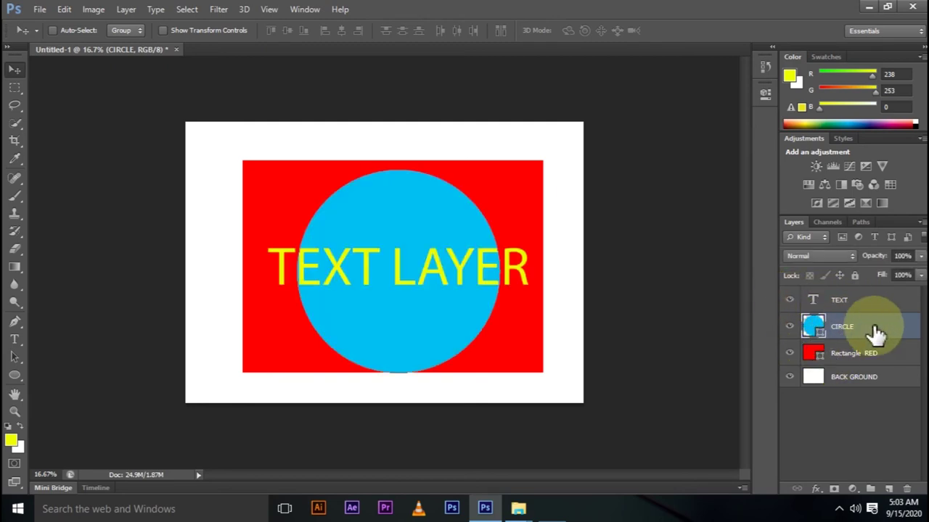
click(840, 307)
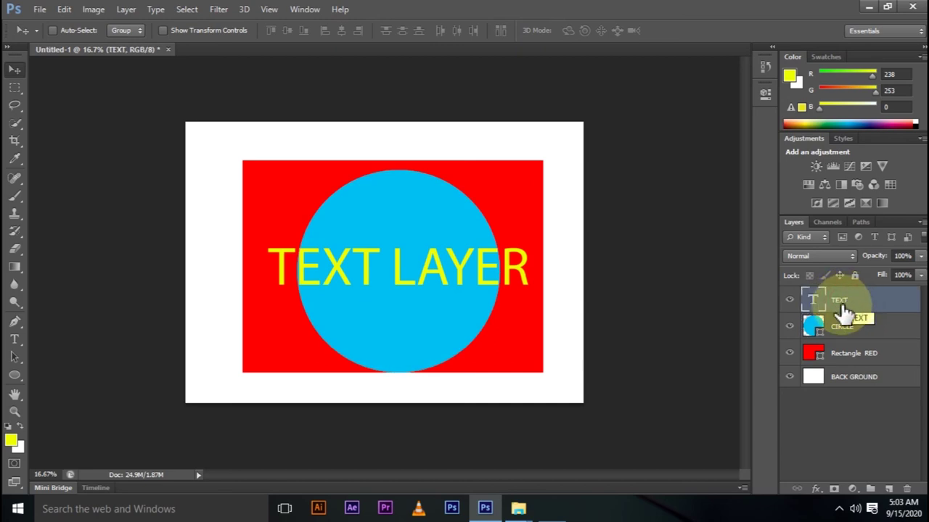
click(790, 328)
click(789, 354)
click(789, 354)
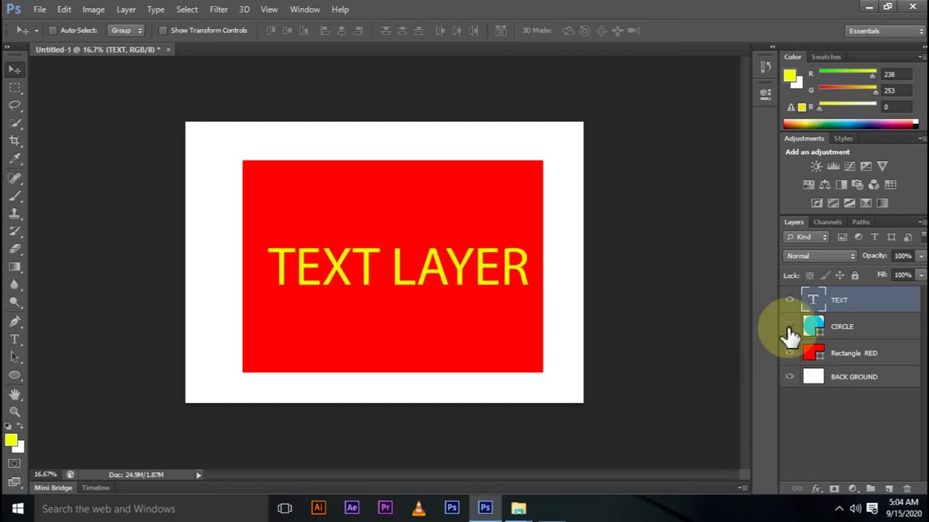
click(790, 328)
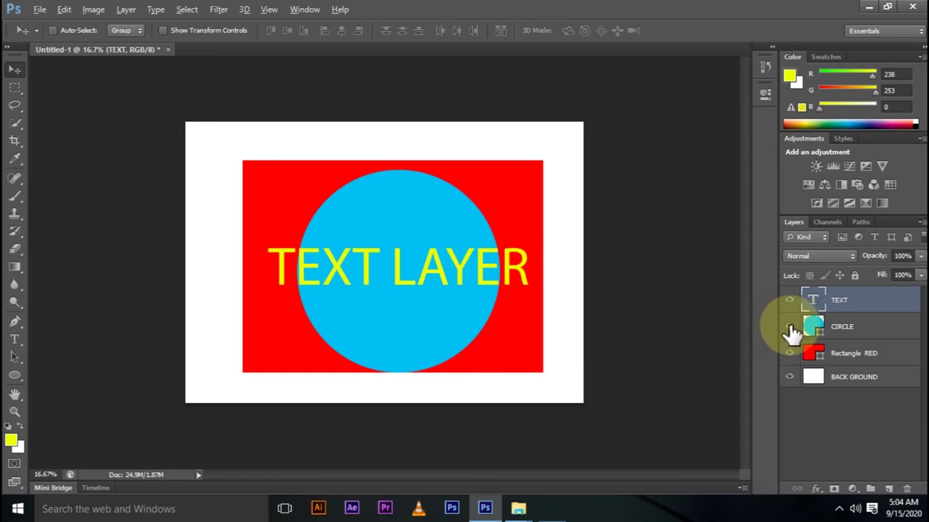
alt+click(789, 328)
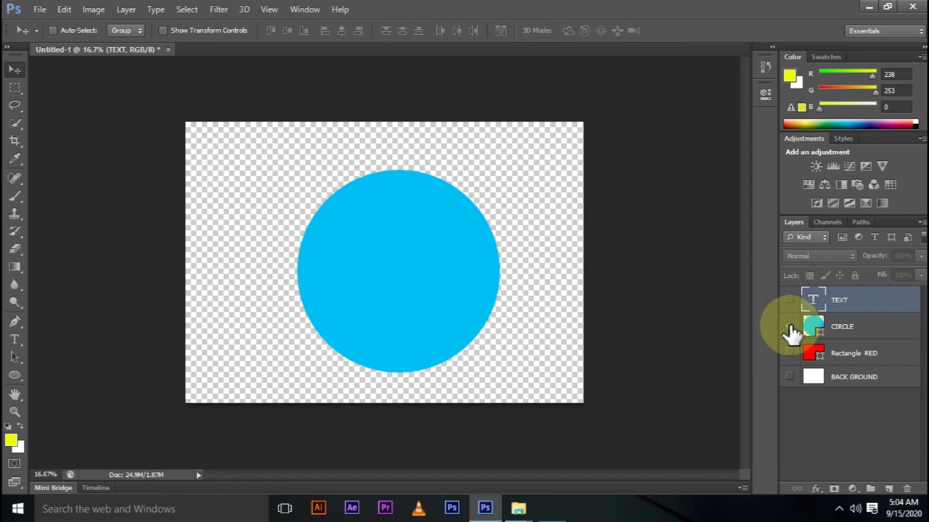
alt+click(790, 328)
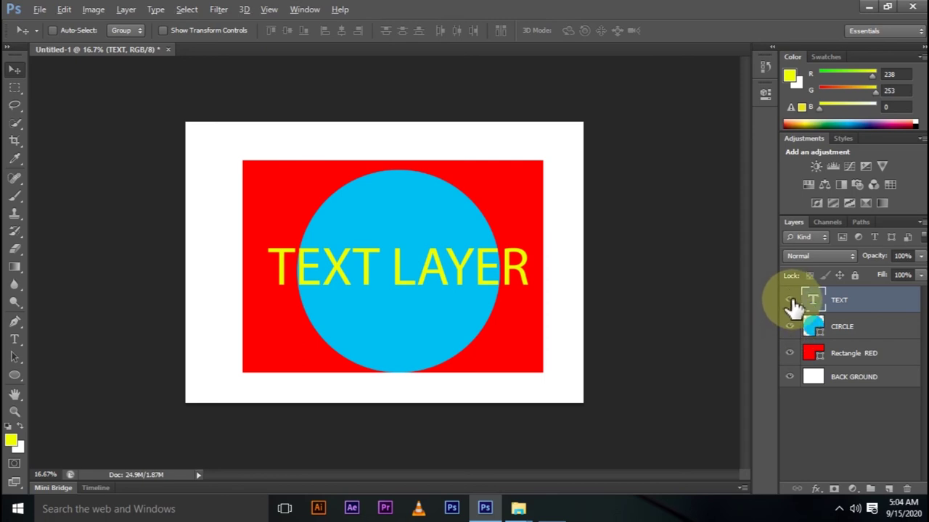
alt+click(790, 300)
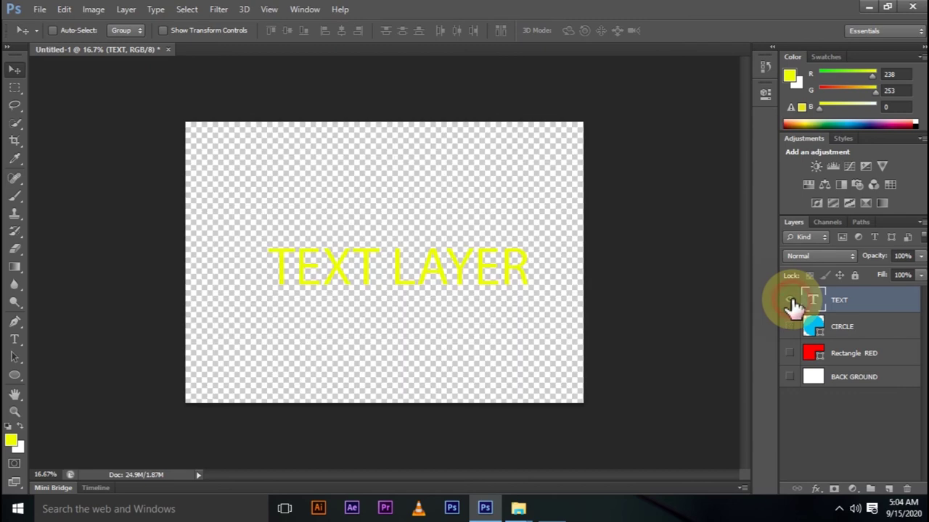
alt+click(791, 300)
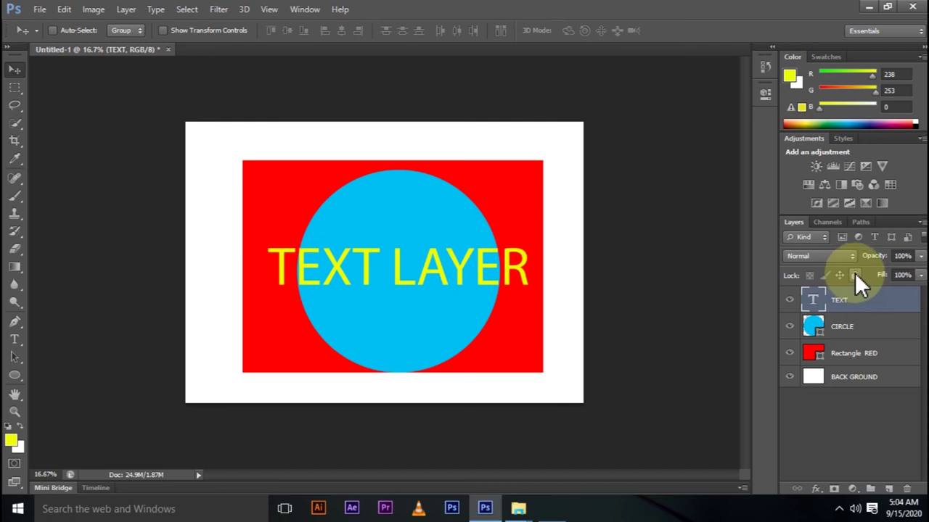
- Apply Lock All to the TEXT layer and confirm the text can no longer be moved
click(854, 275)
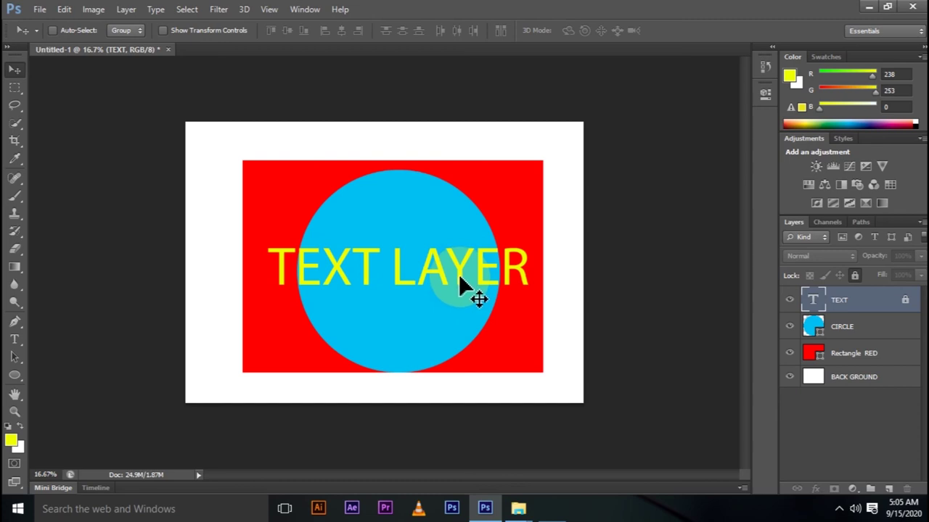
drag(459, 276, 441, 270)
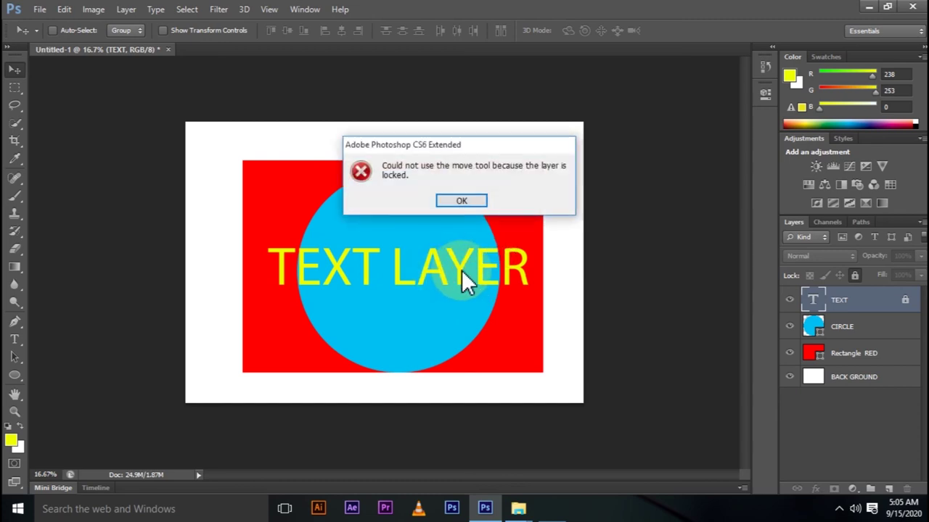
click(464, 201)
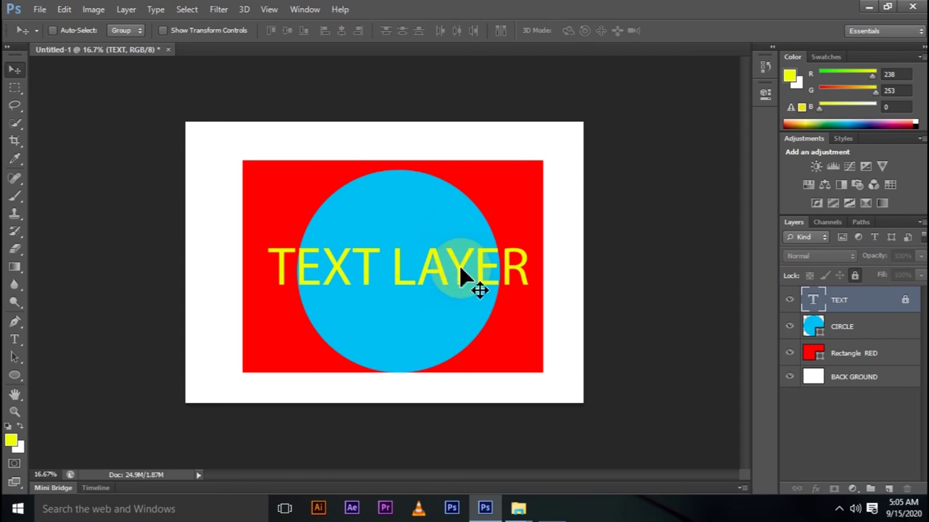
click(459, 267)
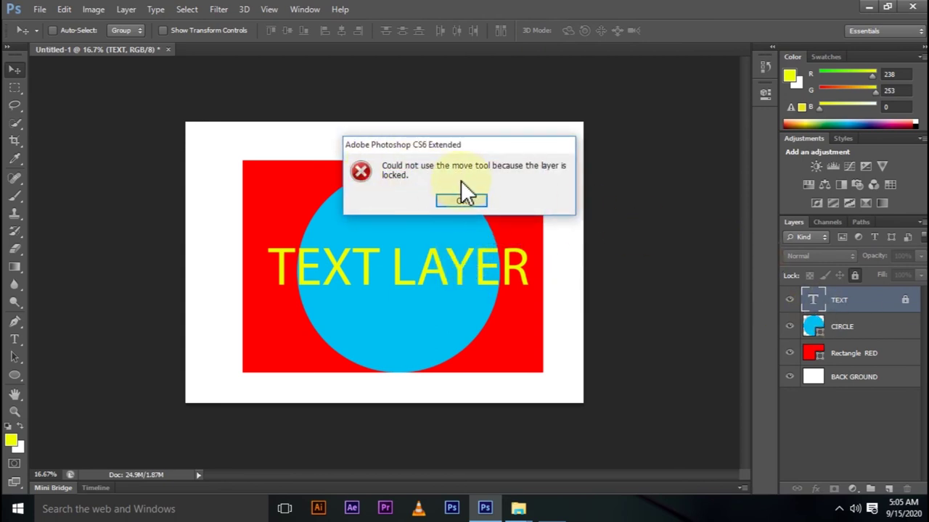
click(464, 200)
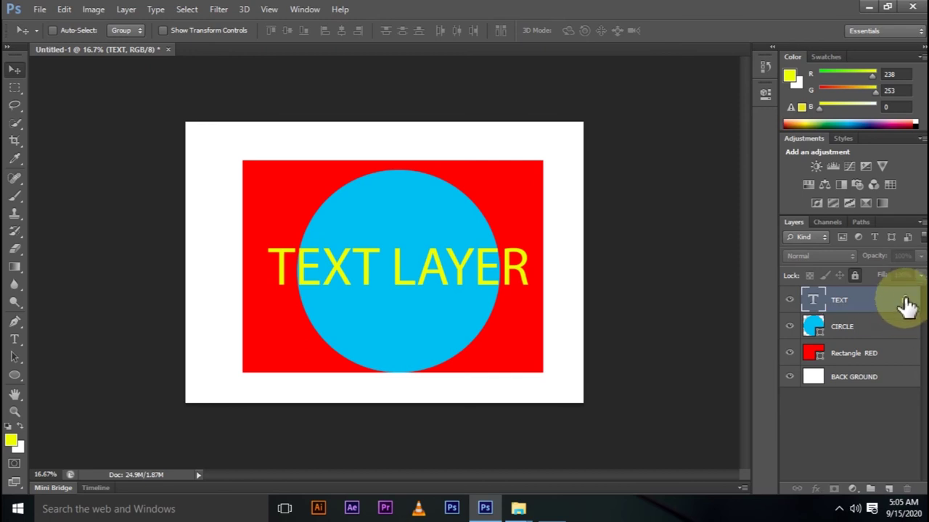
- Unlock and relock the TEXT layer, then drag its lock icon away to remove it
click(854, 275)
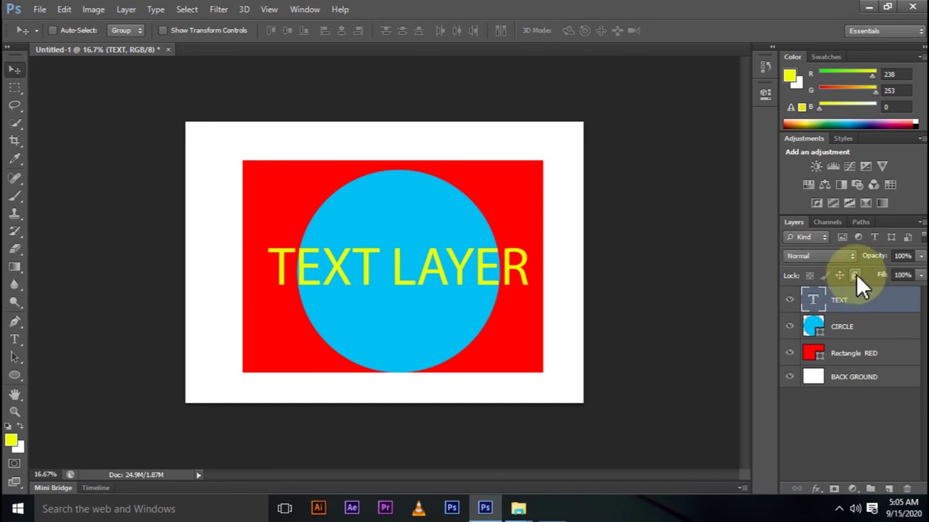
click(856, 275)
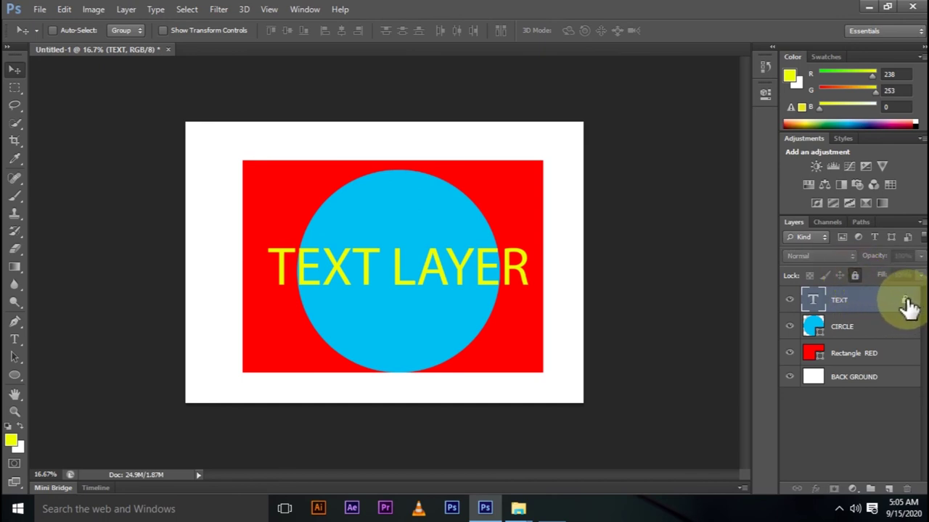
drag(907, 304, 909, 353)
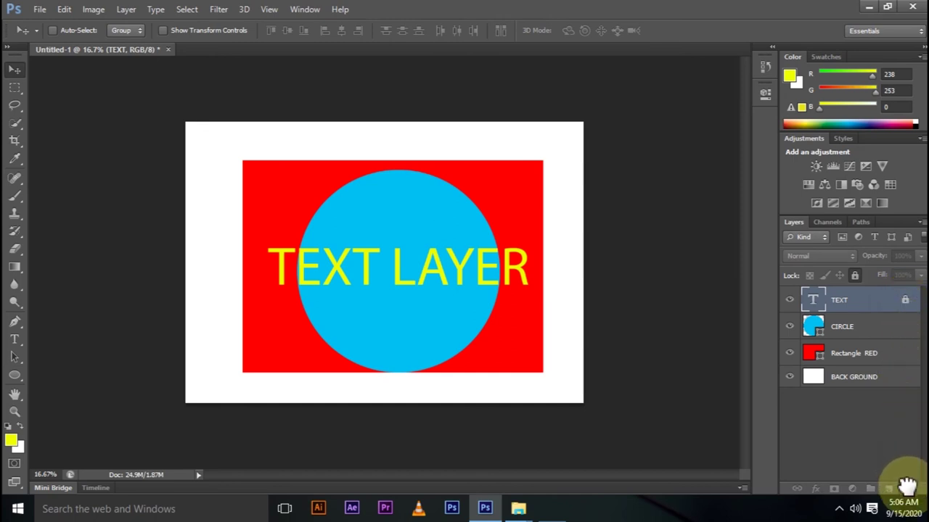
drag(909, 353, 907, 489)
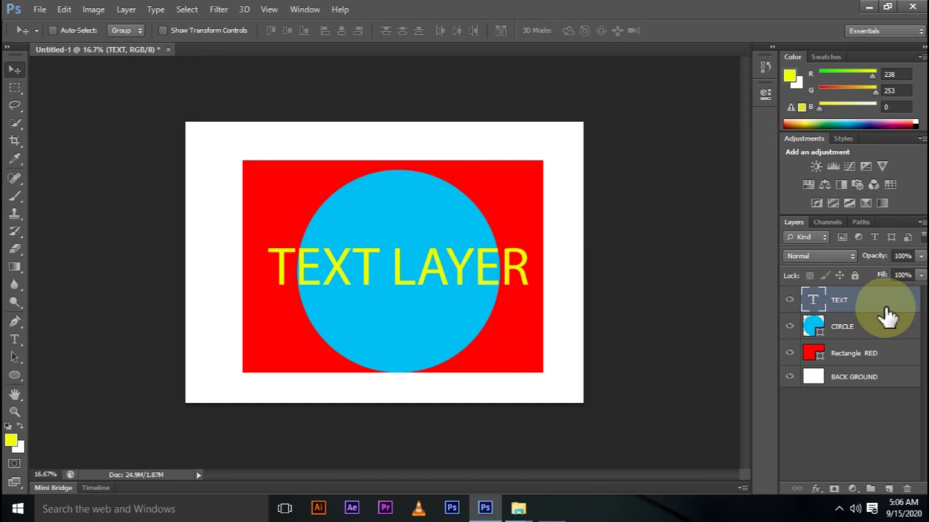
click(508, 268)
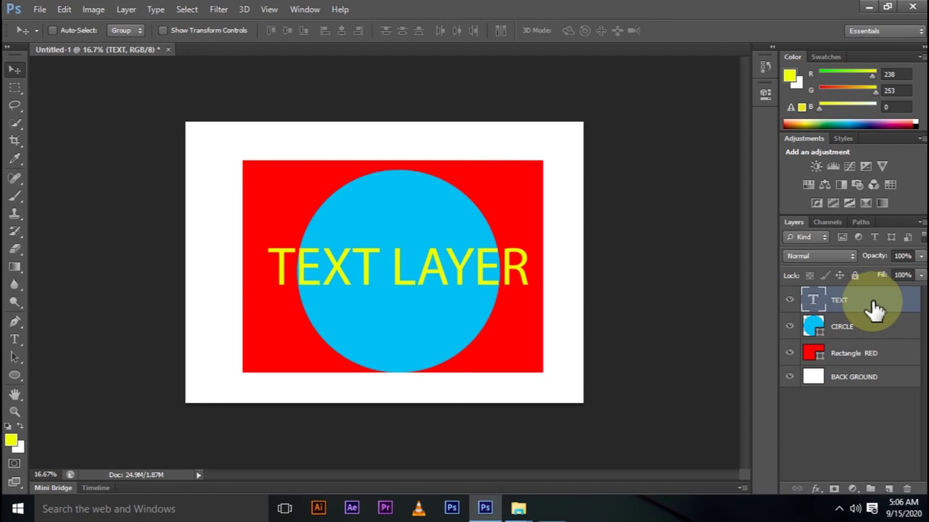
mouse_move(883, 306)
mouse_down()
mouse_move(887, 446)
mouse_move(901, 457)
mouse_move(907, 484)
mouse_up()
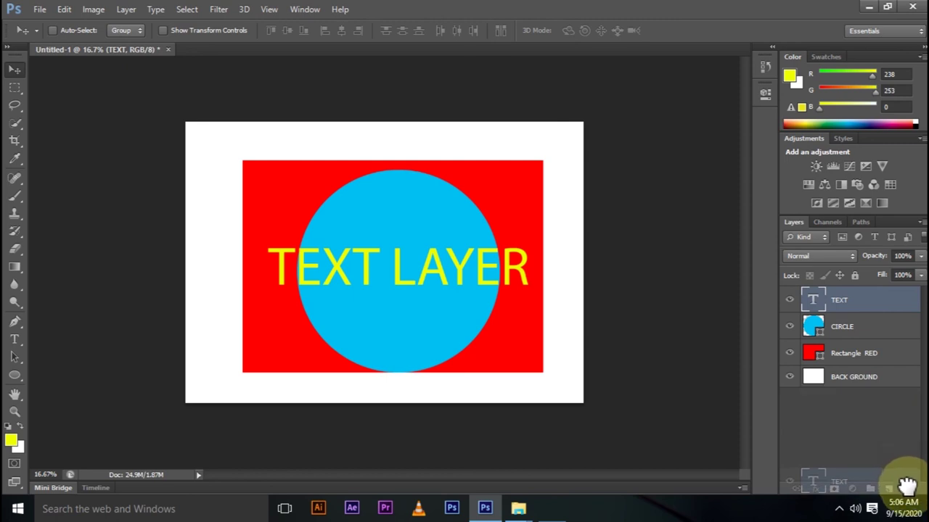
drag(906, 485, 906, 489)
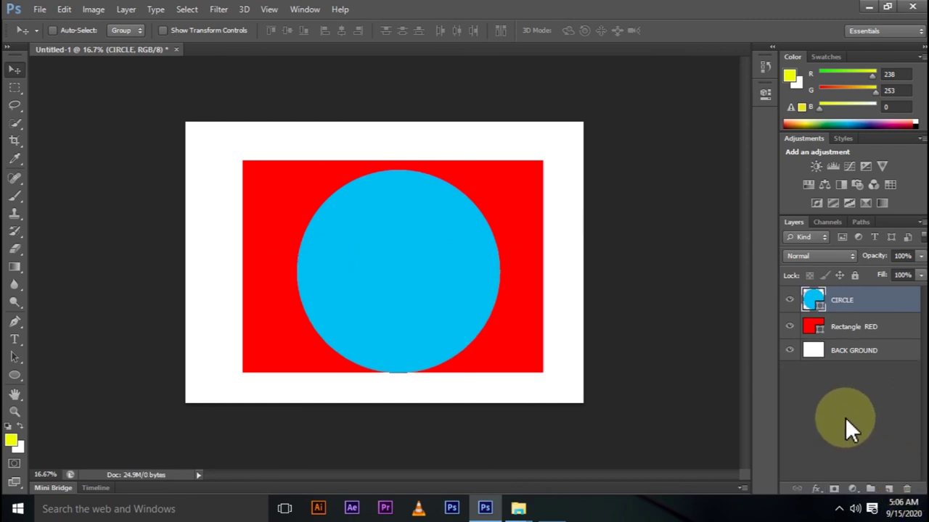
key(ctrl+z)
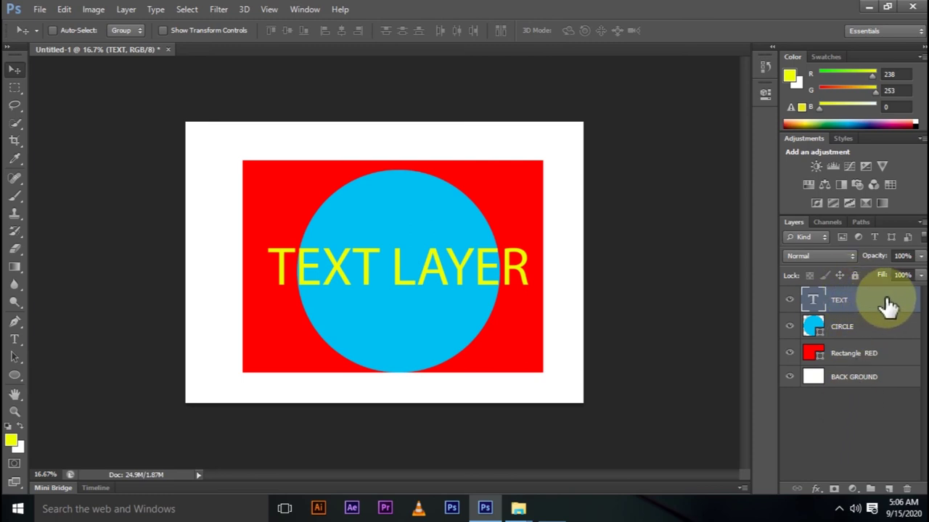
- Delete the TEXT layer with Delete Layer and confirm with Yes
right_click(888, 304)
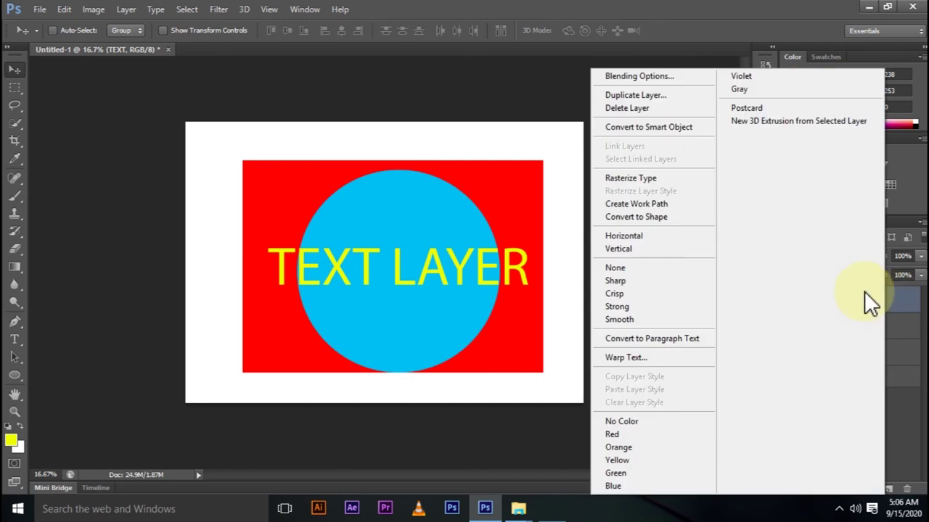
click(629, 107)
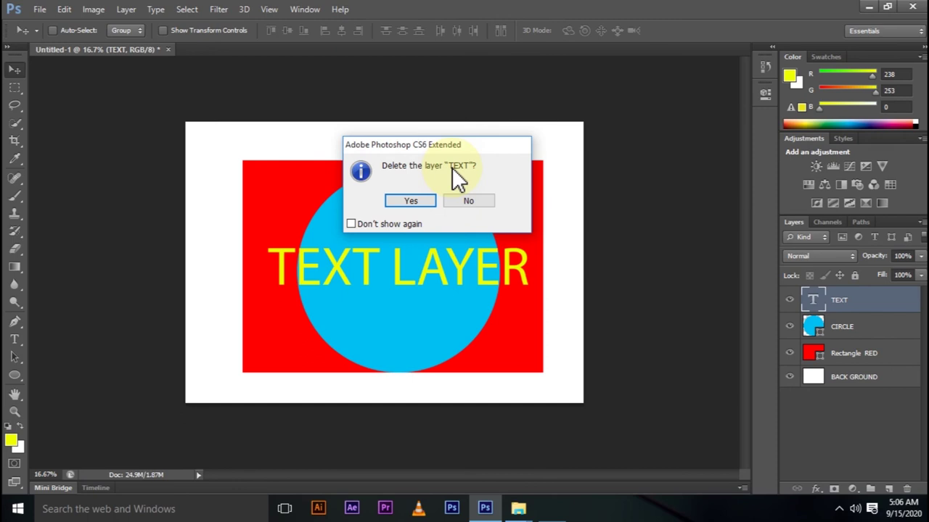
click(415, 202)
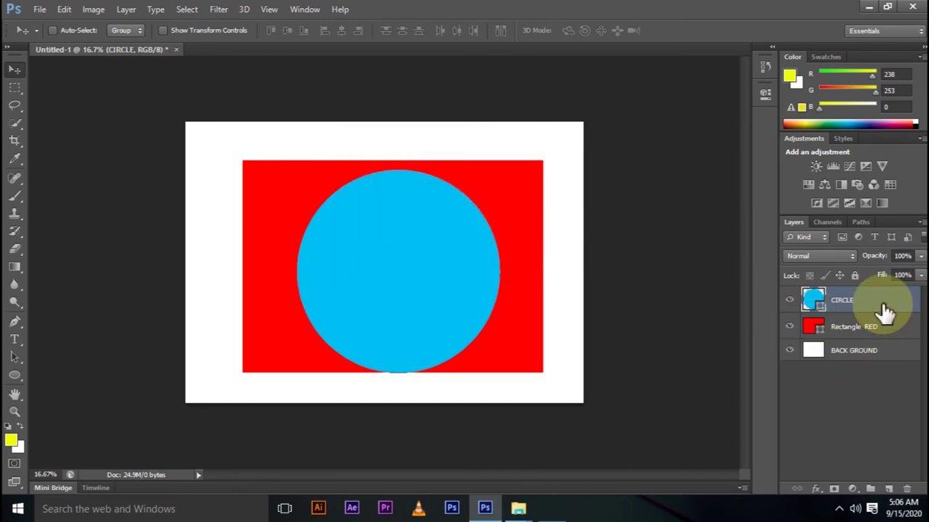
drag(883, 310, 865, 310)
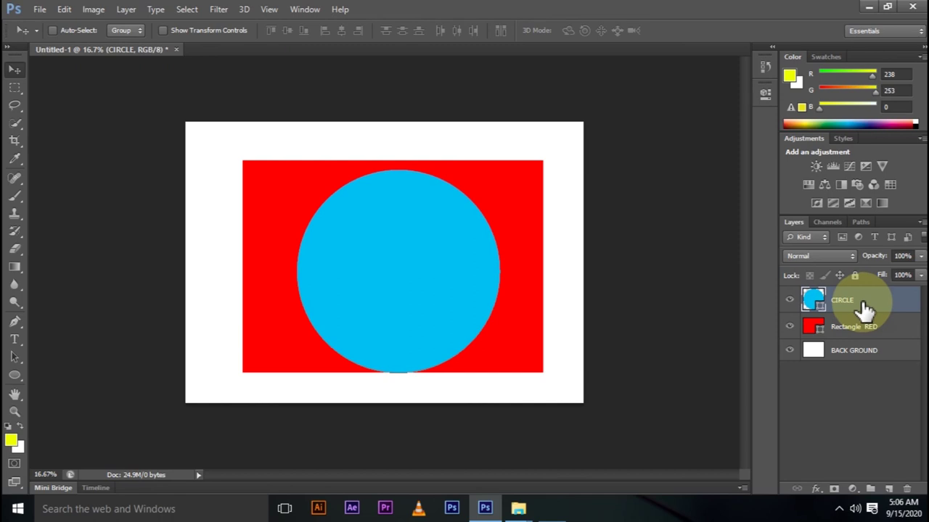
key(ctrl+z)
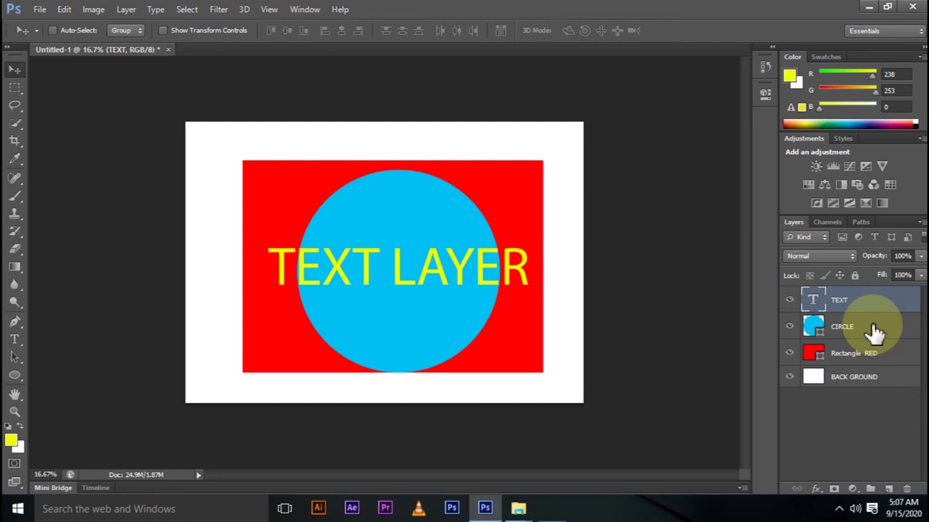
shift+click(887, 351)
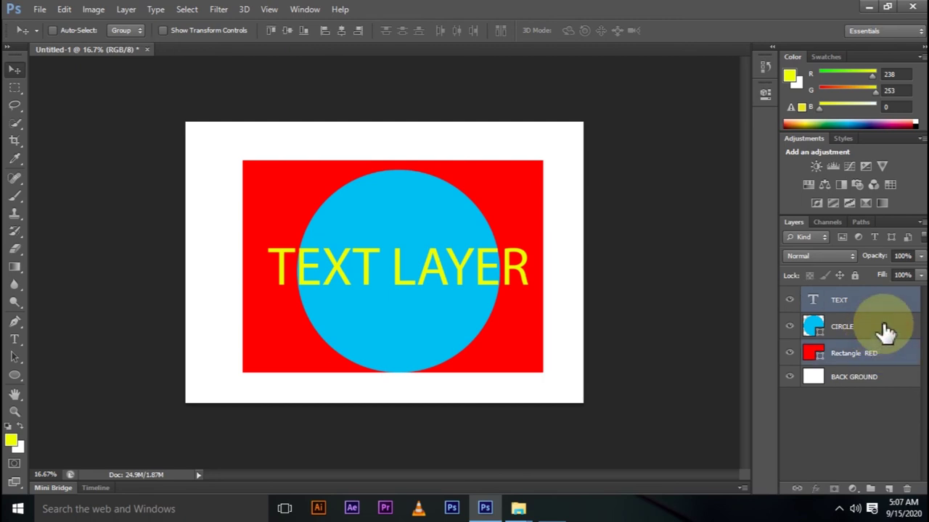
drag(877, 314, 907, 489)
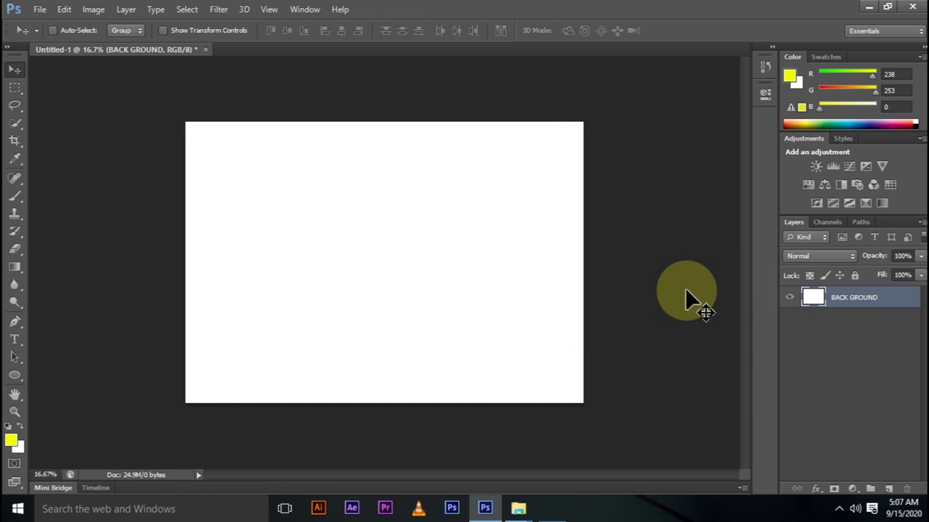
key(ctrl+z)
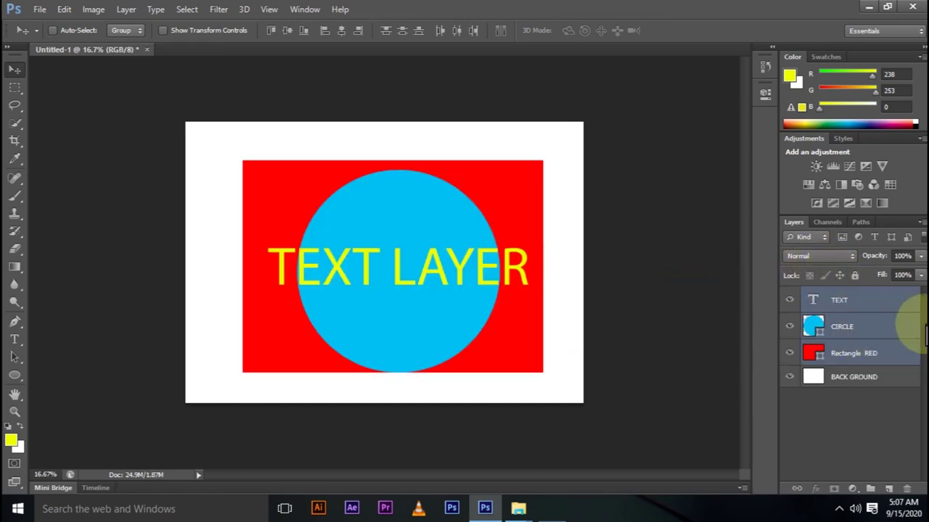
click(858, 300)
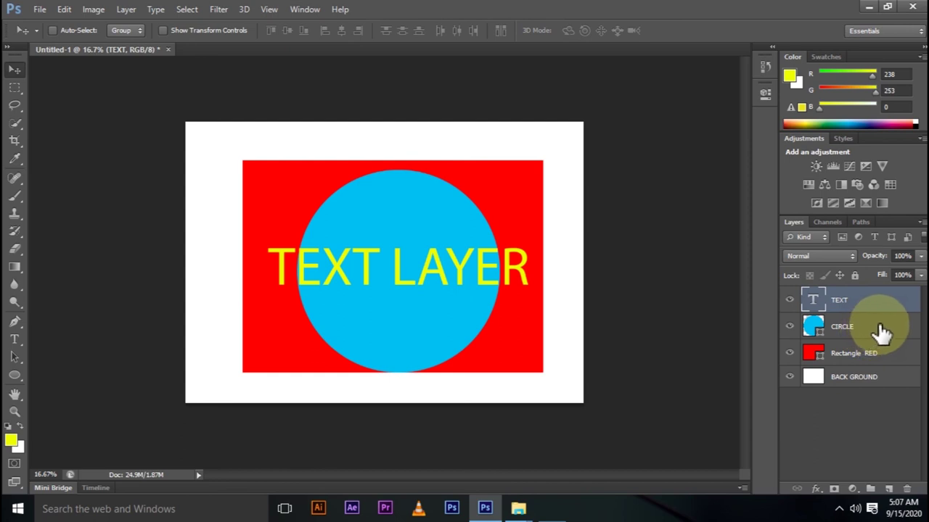
shift+click(882, 333)
right_click(879, 328)
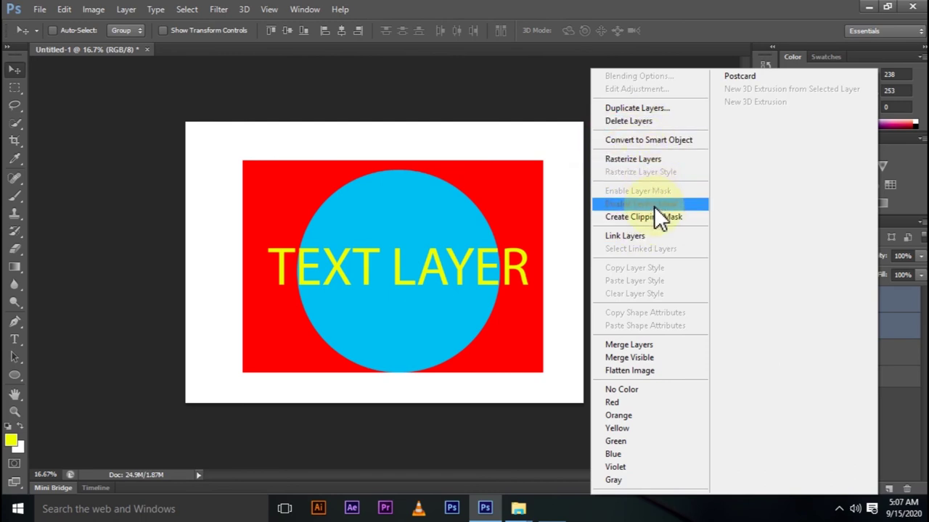
click(648, 346)
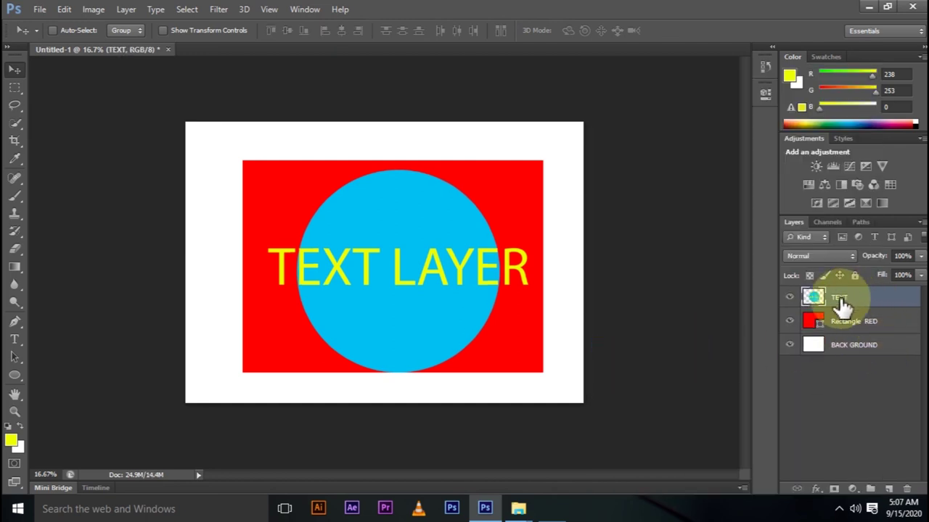
key(ctrl+z)
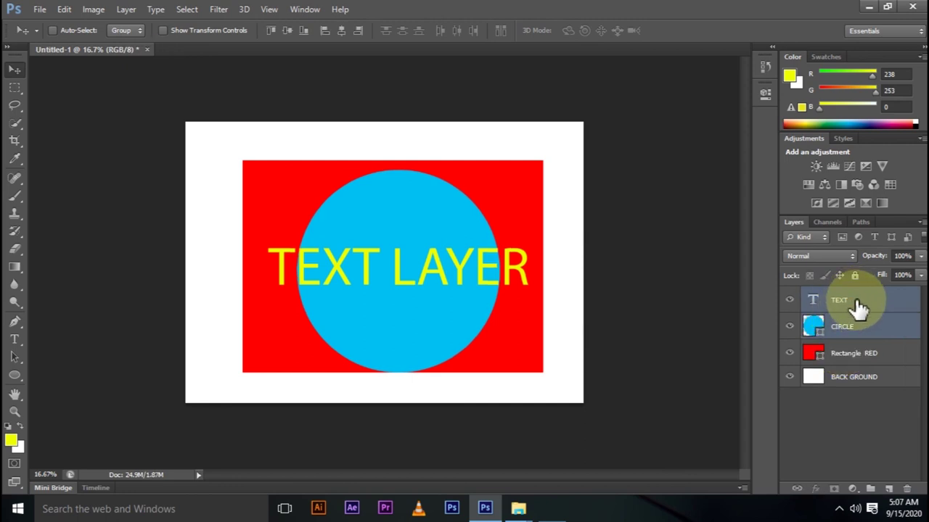
key(ctrl+g)
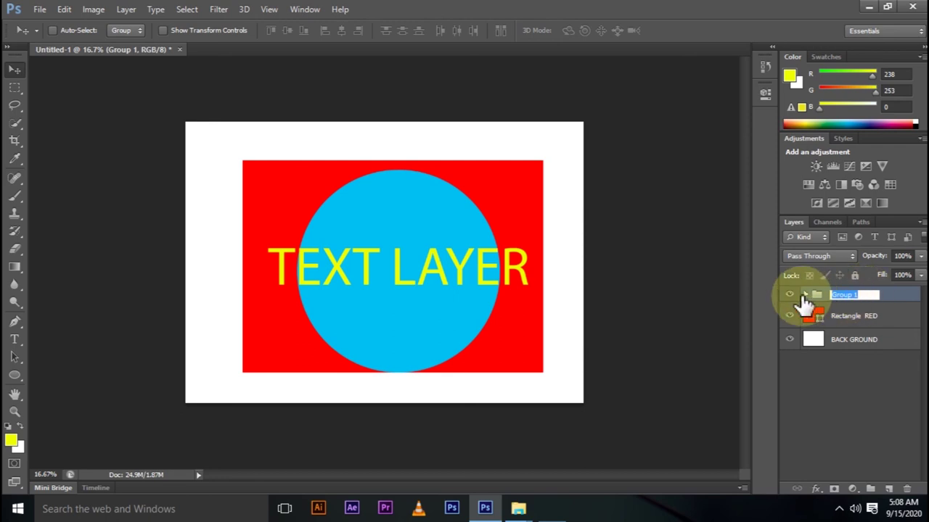
click(790, 294)
click(789, 295)
click(789, 295)
click(790, 295)
click(789, 295)
click(789, 294)
click(790, 294)
click(789, 295)
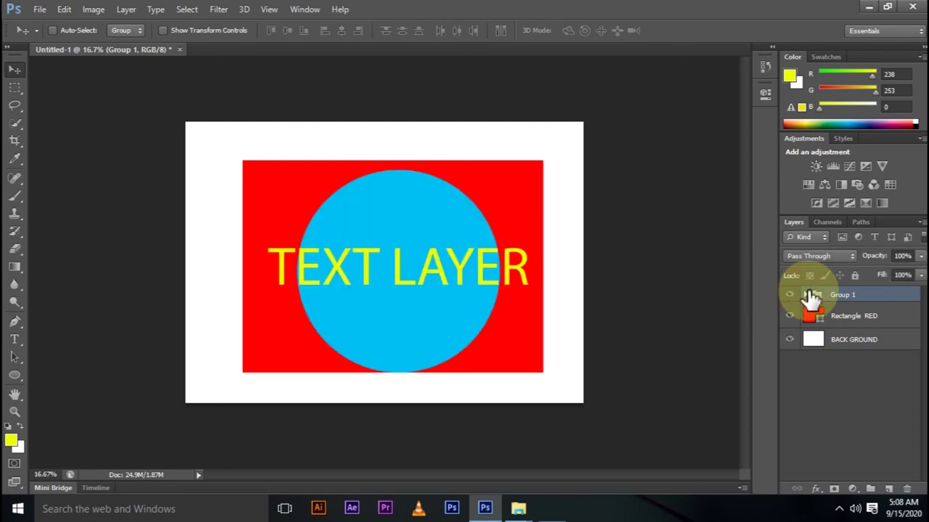
key(ctrl+shift+g)
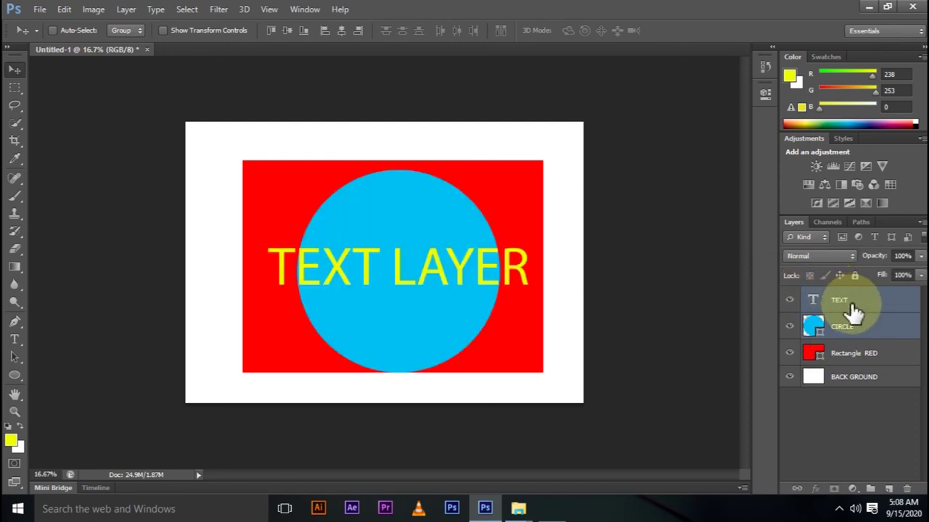
click(856, 309)
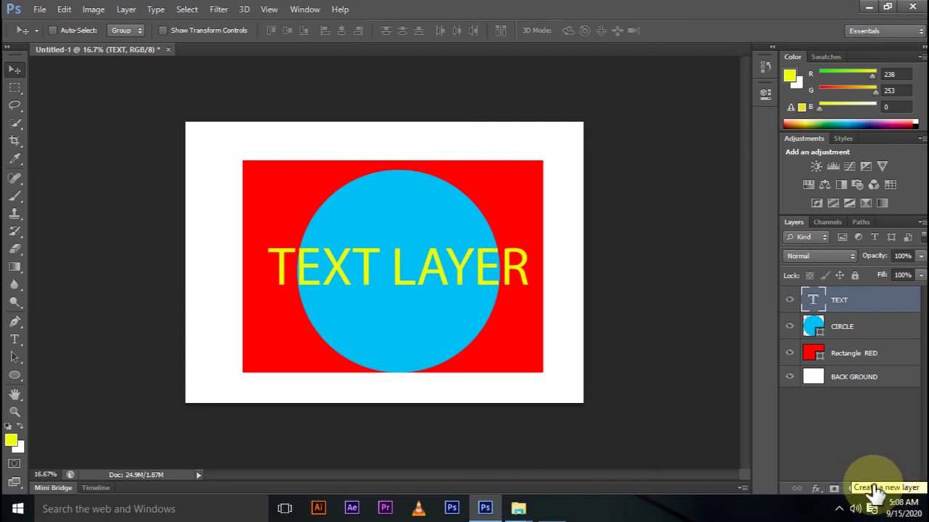
- Create Group 1 and move the TEXT, CIRCLE and Rectangle RED layers into it
click(870, 489)
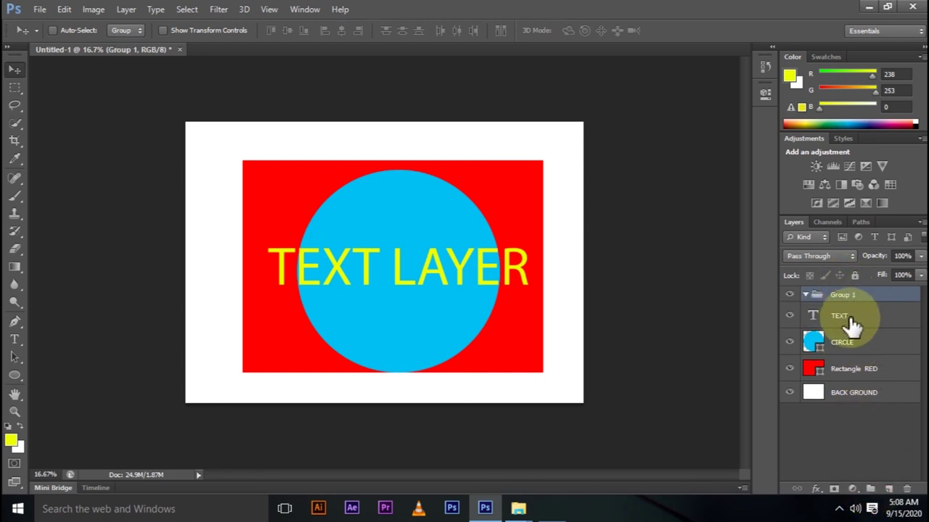
drag(851, 323, 849, 297)
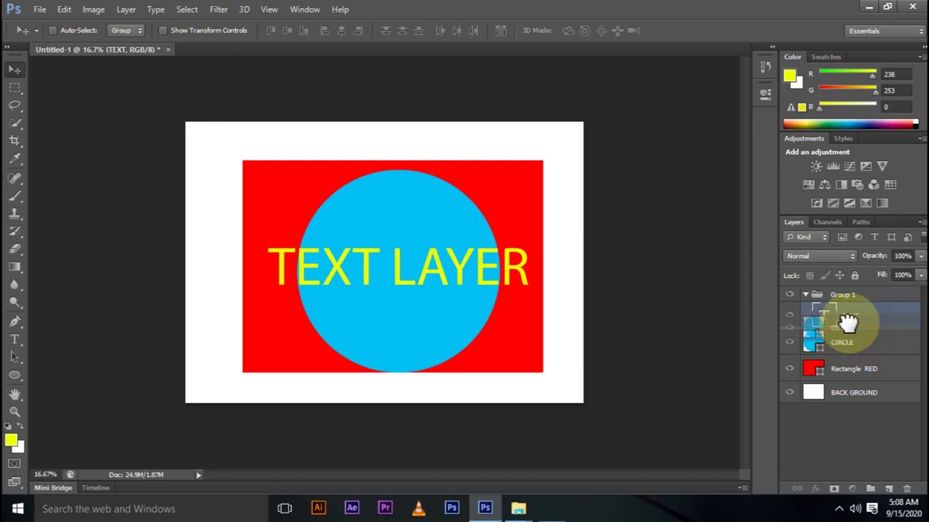
drag(849, 347, 852, 357)
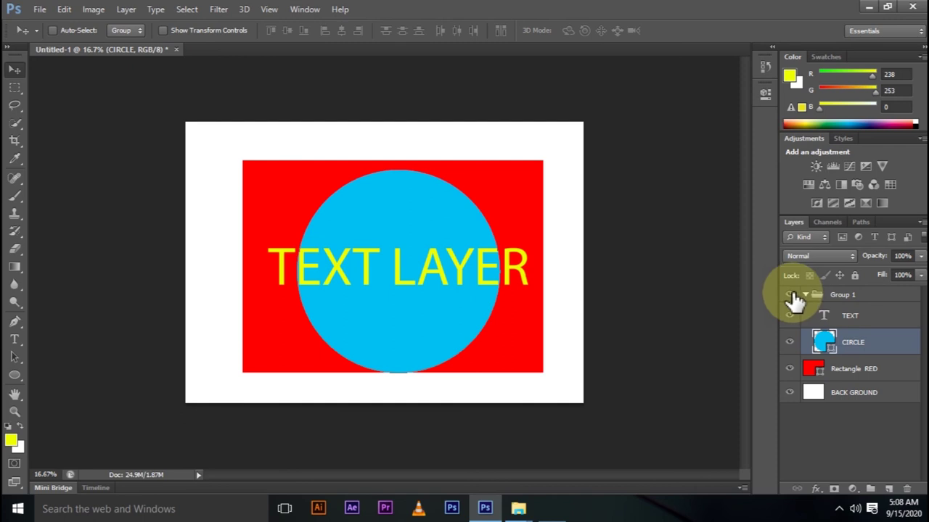
drag(845, 367, 867, 307)
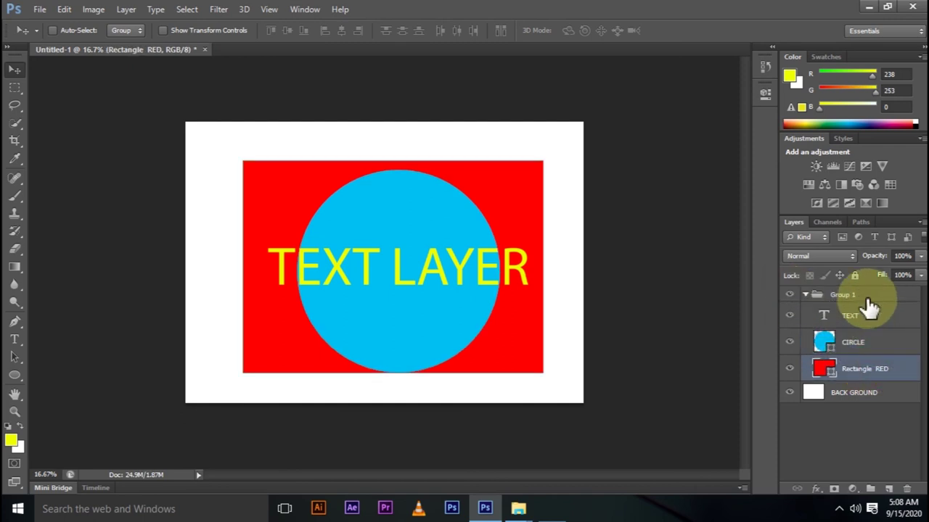
- Toggle Group 1's visibility on and off repeatedly to test hiding its artwork
click(790, 296)
click(791, 295)
click(791, 295)
click(791, 296)
click(791, 295)
click(791, 295)
click(791, 295)
click(792, 295)
click(791, 295)
click(791, 295)
click(790, 295)
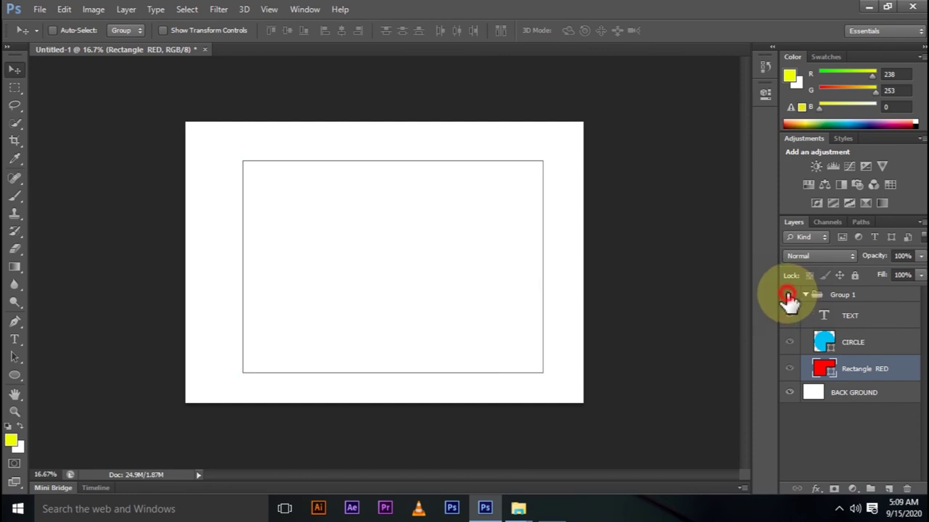
click(790, 295)
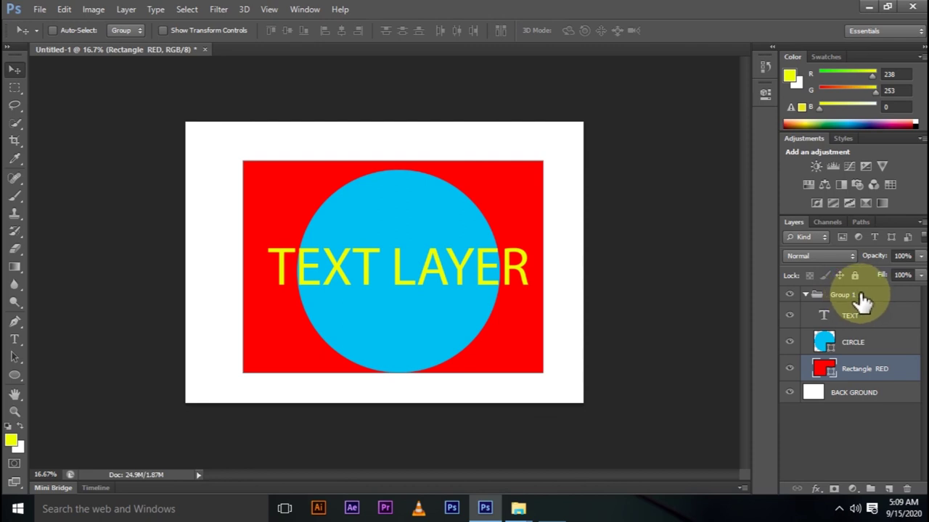
- Colour-code Group 1 orange and duplicate it as Group 1 copy
click(856, 296)
right_click(851, 296)
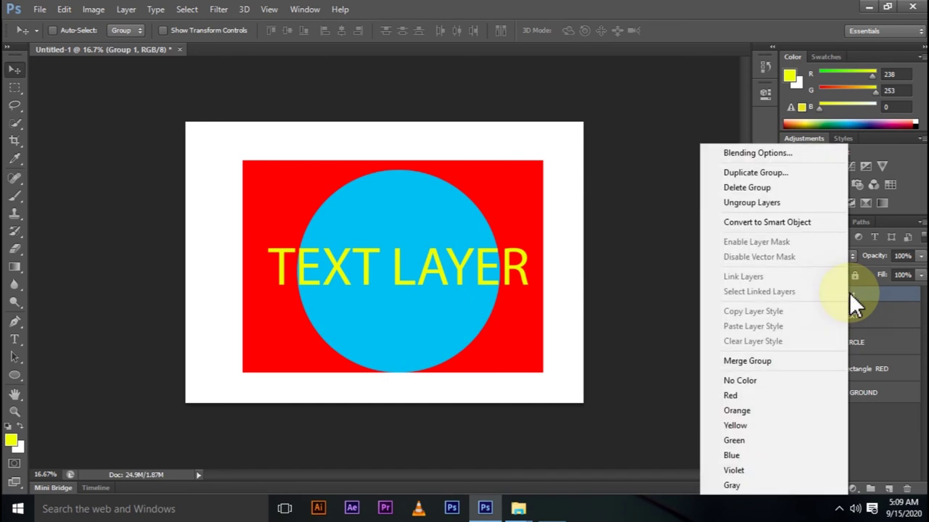
click(774, 410)
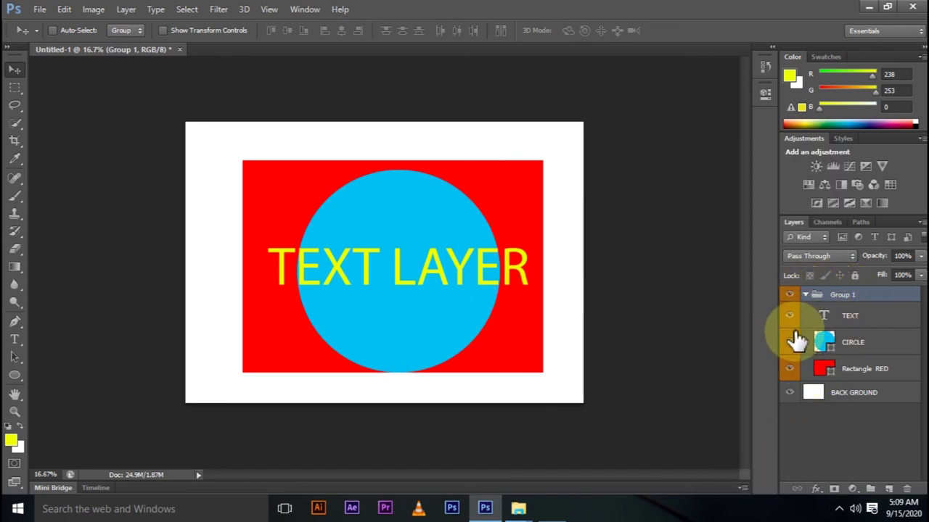
drag(850, 296, 888, 487)
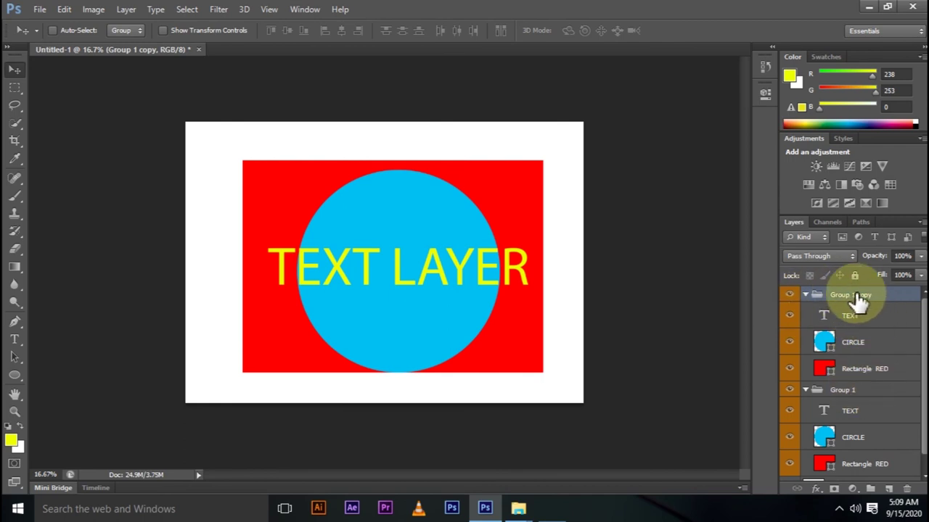
- Label Group 1 copy green, then toggle its text and group visibility off and on
right_click(860, 299)
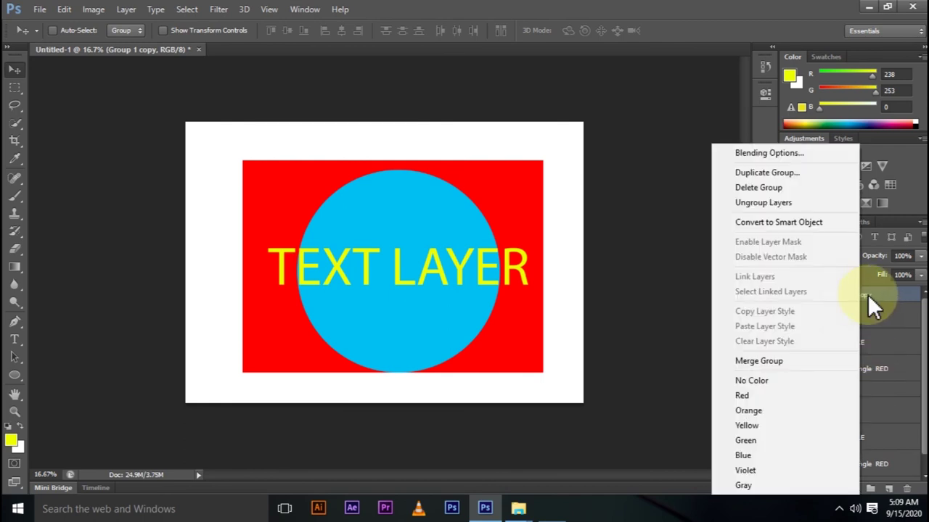
click(762, 442)
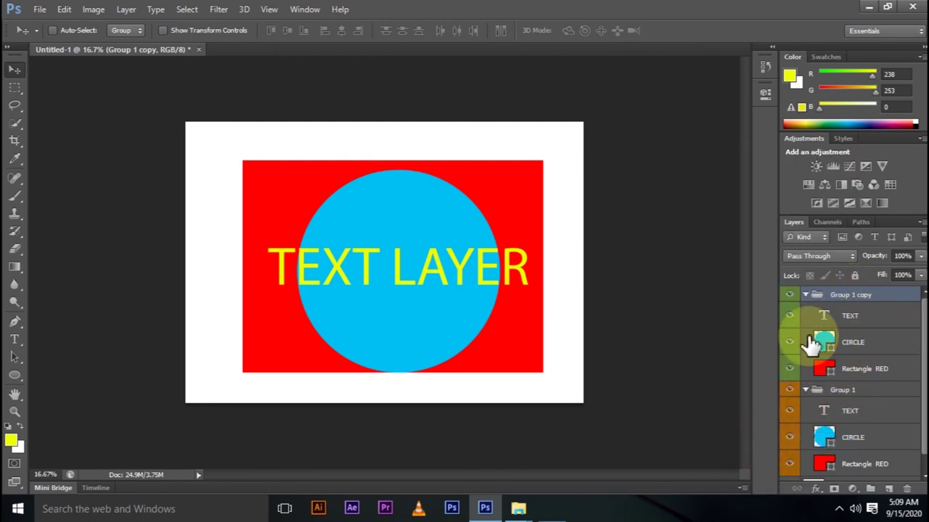
click(789, 316)
click(791, 317)
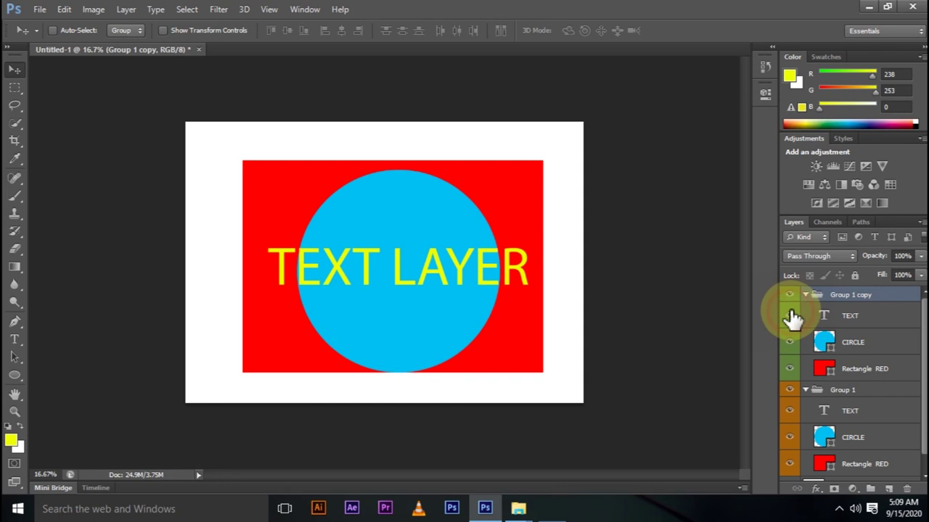
click(789, 295)
click(789, 294)
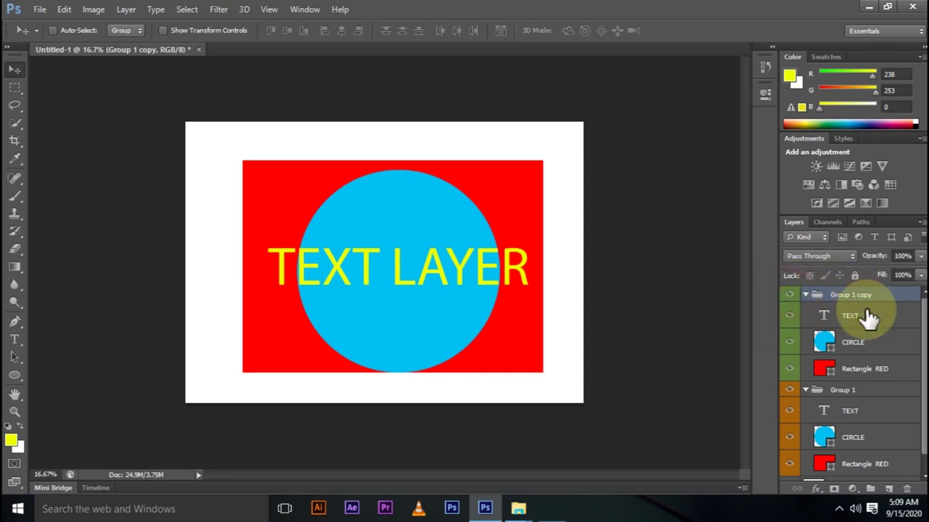